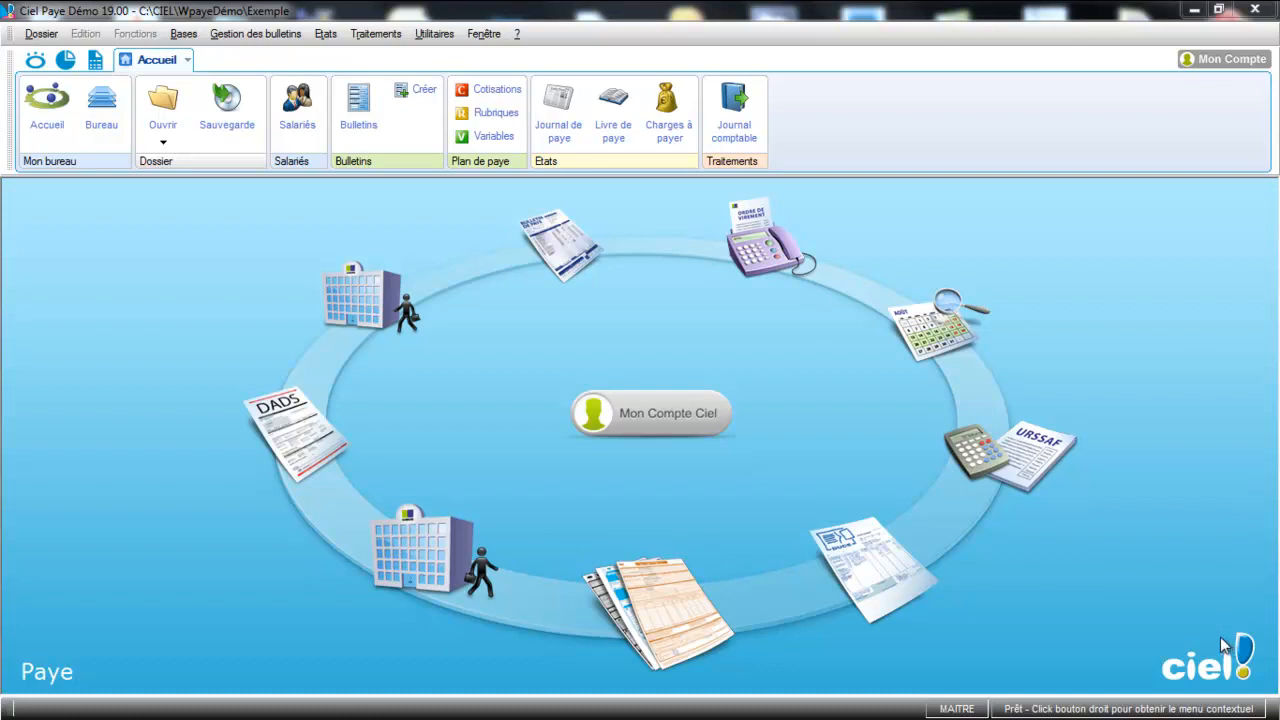
Open the list of payroll profiles and duplicate the NONCADRE profile
{"action": "left_click", "coordinate": [183, 40]}
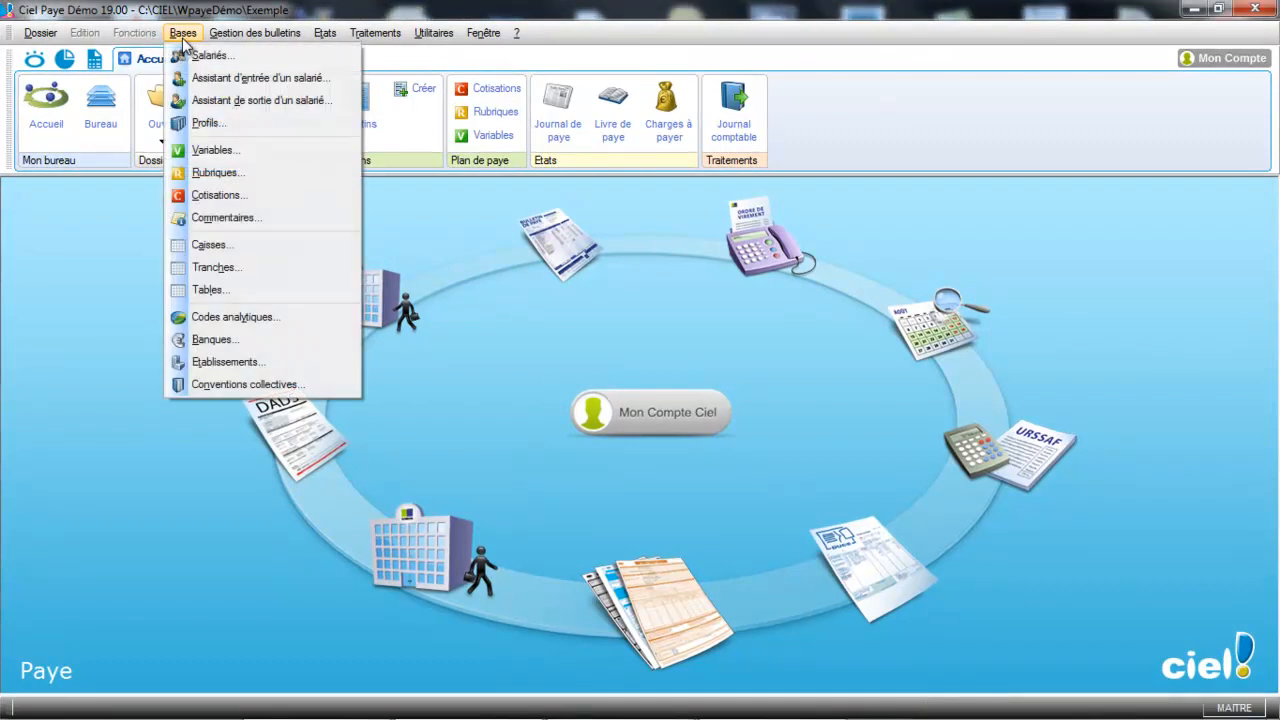
{"action": "left_click", "coordinate": [203, 124]}
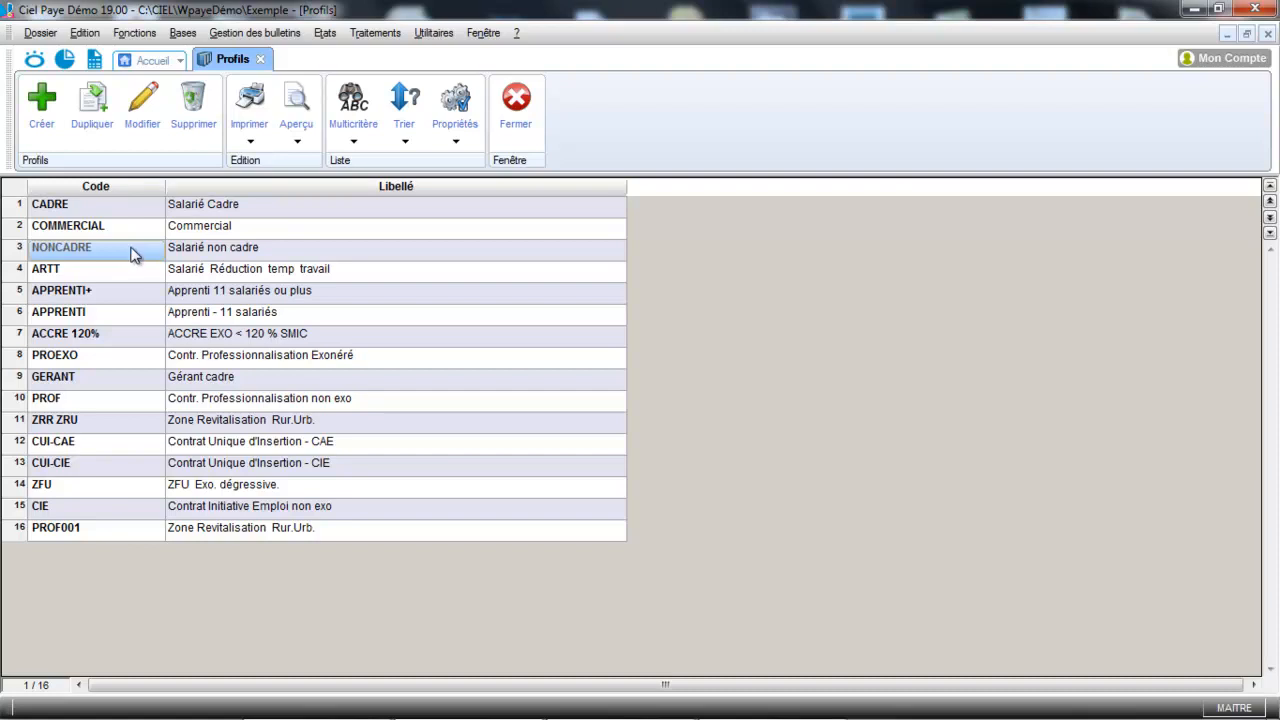
{"action": "left_click", "coordinate": [110, 115]}
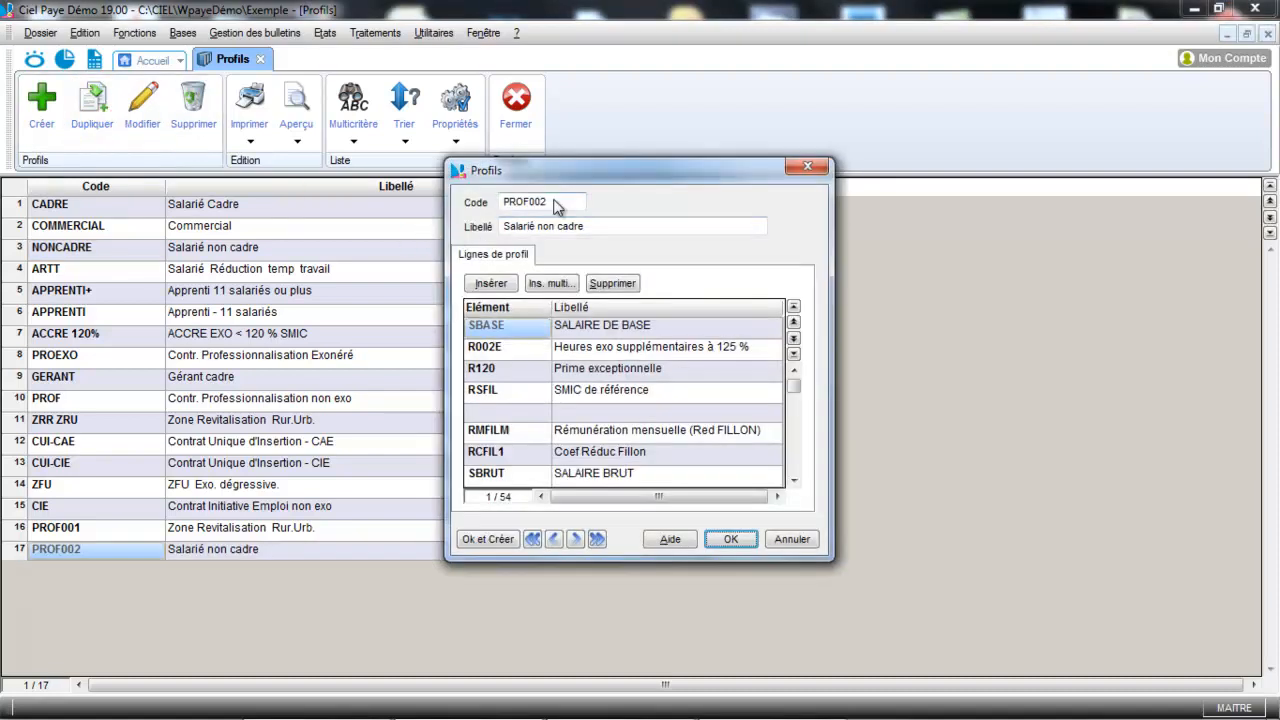
Change the duplicated profile's label to Employé
{"action": "left_click", "coordinate": [587, 226]}
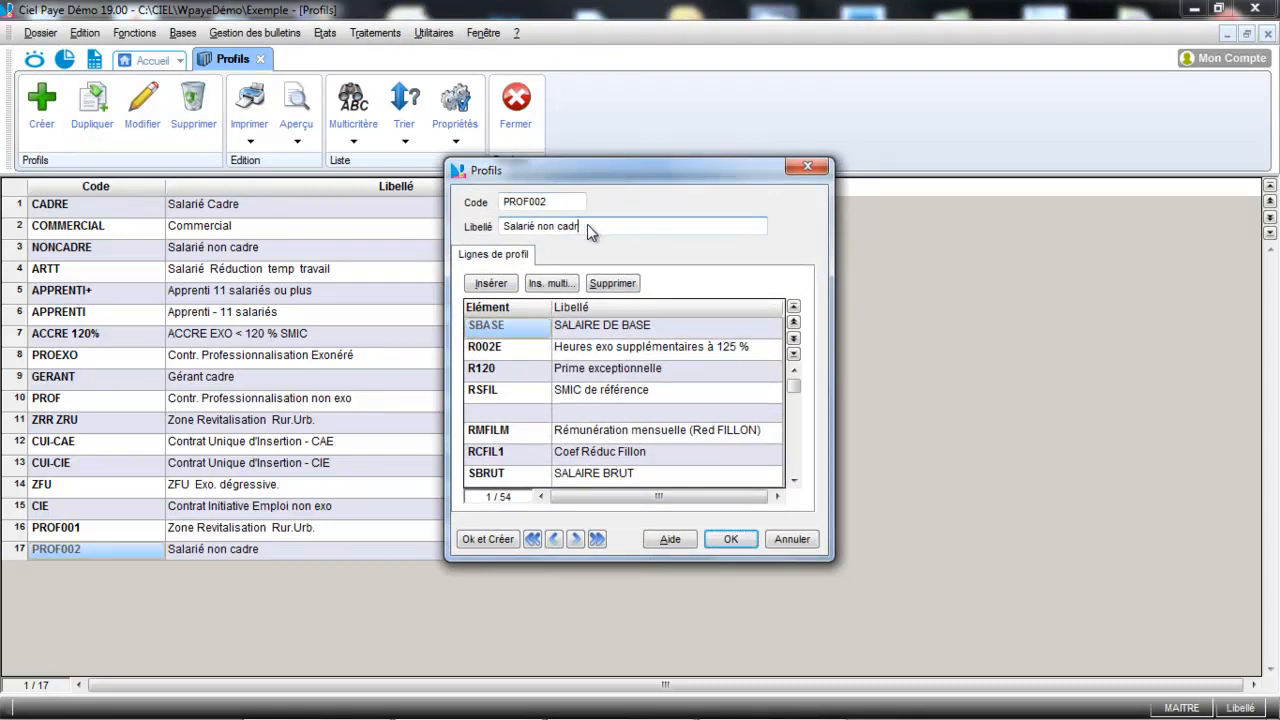
{"action": "key", "text": "BackSpace"}
{"action": "key", "text": "BackSpace"}
{"action": "key", "text": "BackSpace"}
{"action": "key", "text": "BackSpace"}
{"action": "key", "text": "BackSpace"}
{"action": "key", "text": "BackSpace"}
{"action": "key", "text": "BackSpace"}
{"action": "key", "text": "BackSpace"}
{"action": "key", "text": "BackSpace"}
{"action": "key", "text": "BackSpace"}
{"action": "key", "text": "BackSpace"}
{"action": "key", "text": "BackSpace"}
{"action": "key", "text": "BackSpace"}
{"action": "key", "text": "BackSpace"}
{"action": "key", "text": "BackSpace"}
{"action": "key", "text": "BackSpace"}
{"action": "type", "text": "Epm"}
{"action": "key", "text": "BackSpace"}
{"action": "key", "text": "BackSpace"}
{"action": "type", "text": "mployé"}
Insert an empty line above R120 Prime exceptionnelle in the profile and open the list of payslip elements for it
{"action": "left_click", "coordinate": [794, 480]}
{"action": "left_click", "coordinate": [795, 480]}
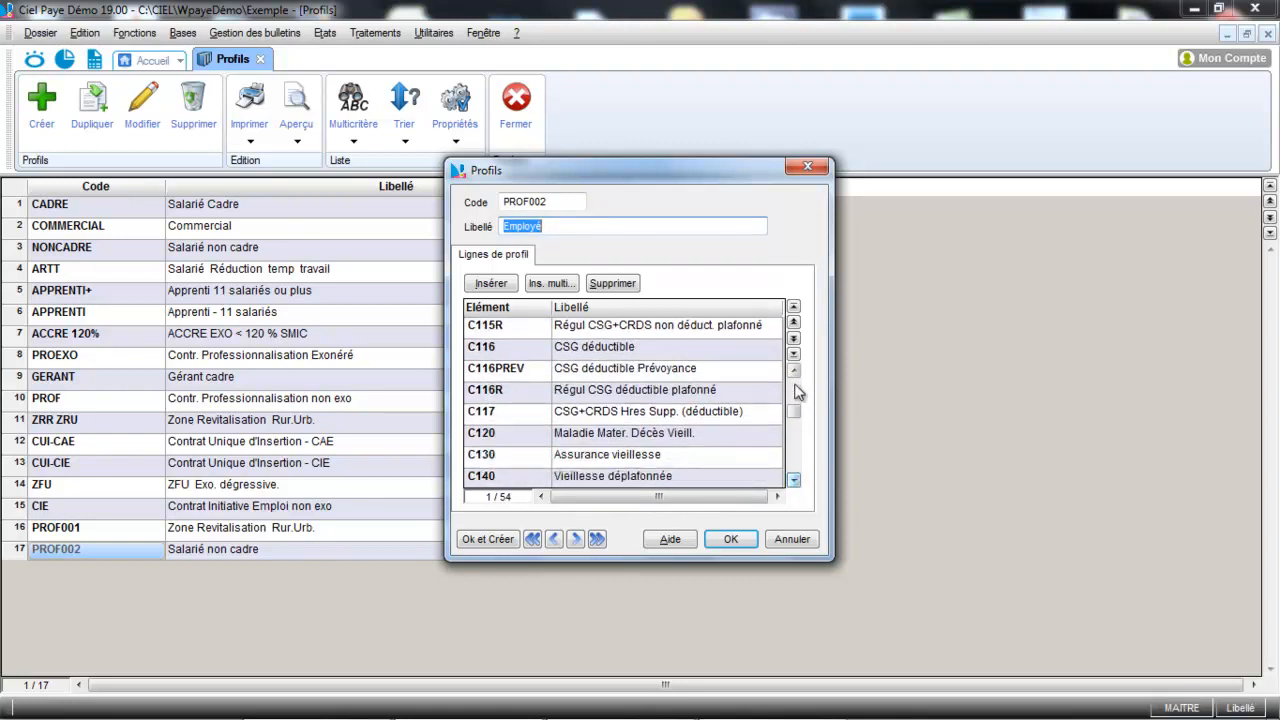
{"action": "left_click_drag", "start_coordinate": [797, 418], "coordinate": [795, 473]}
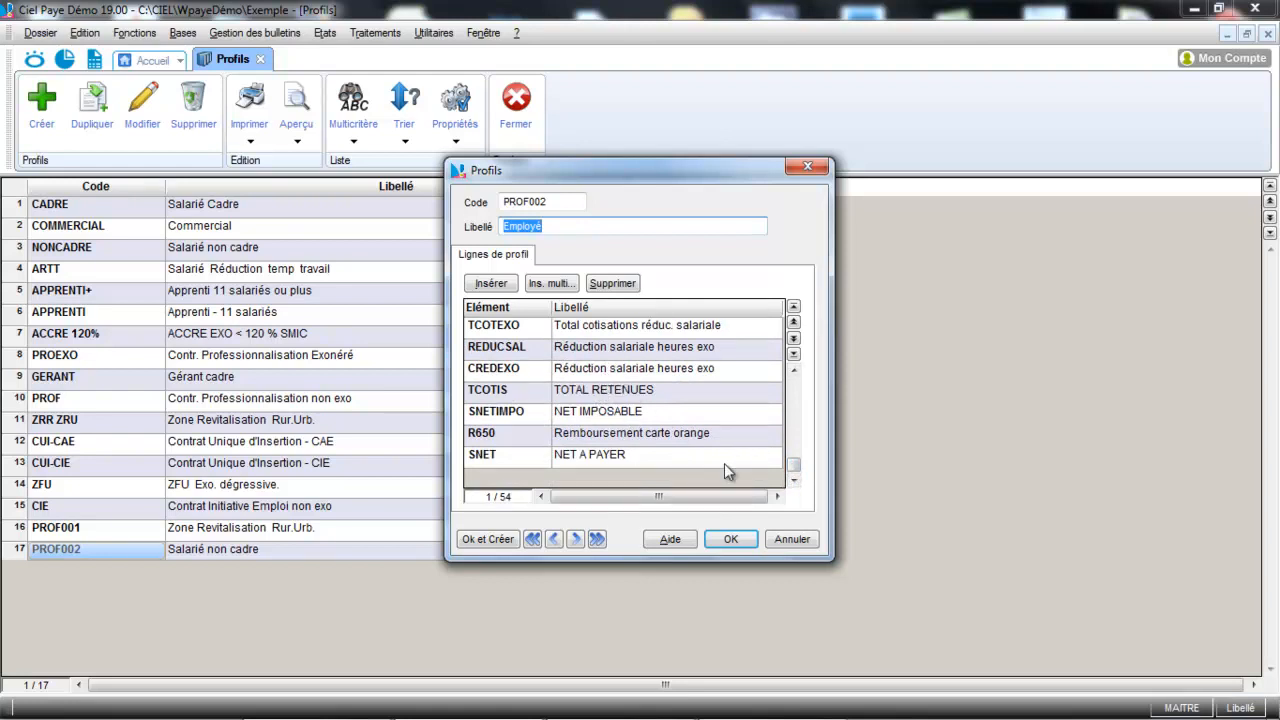
{"action": "left_click_drag", "start_coordinate": [794, 466], "coordinate": [797, 362]}
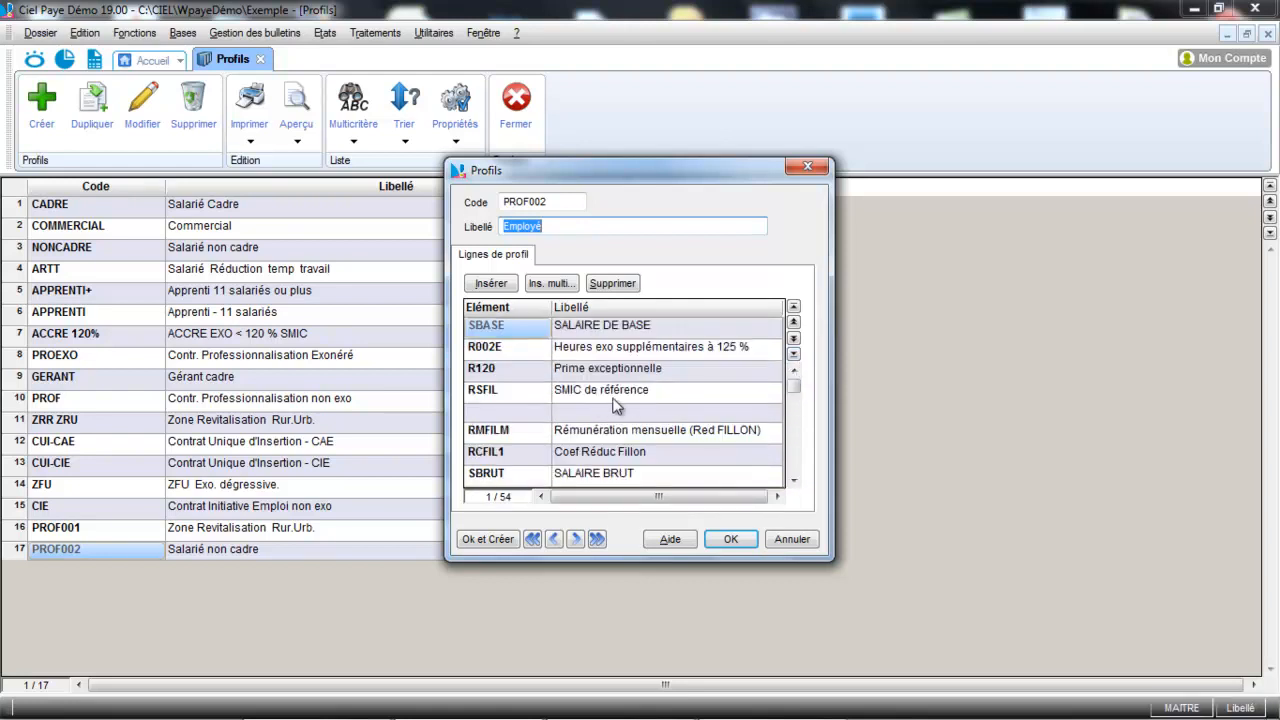
{"action": "left_click", "coordinate": [511, 374]}
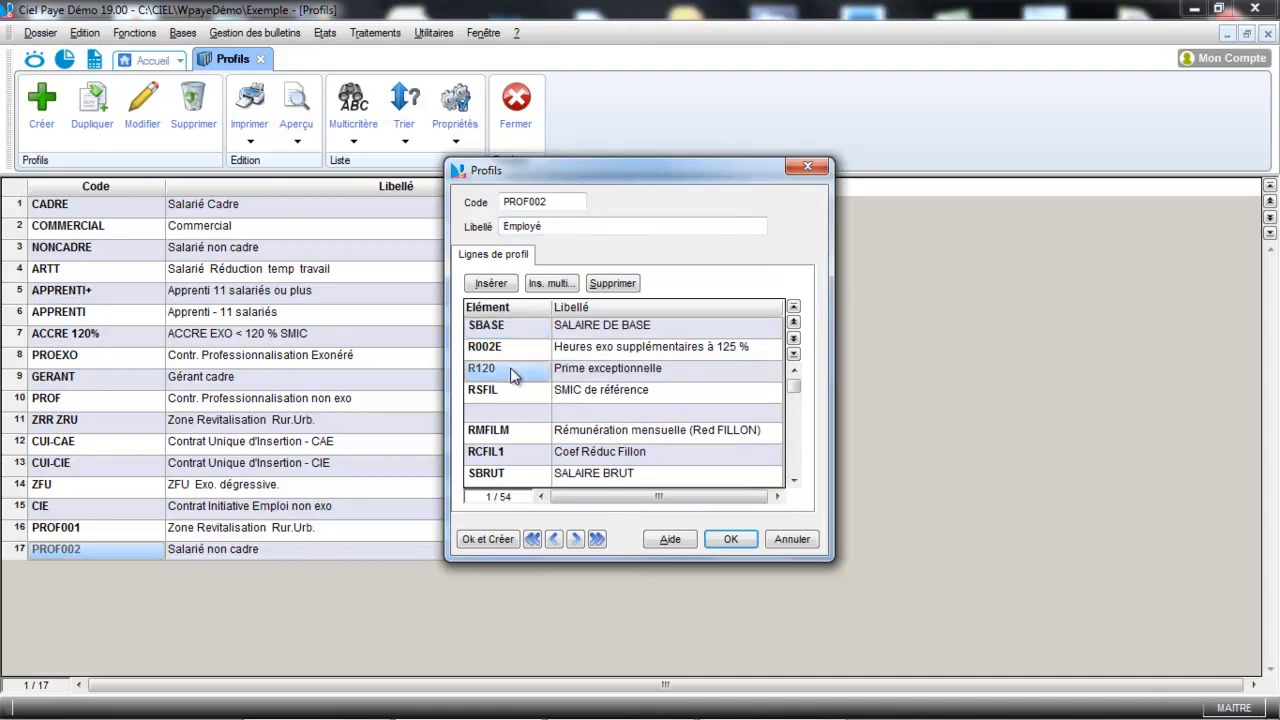
{"action": "left_click", "coordinate": [490, 284]}
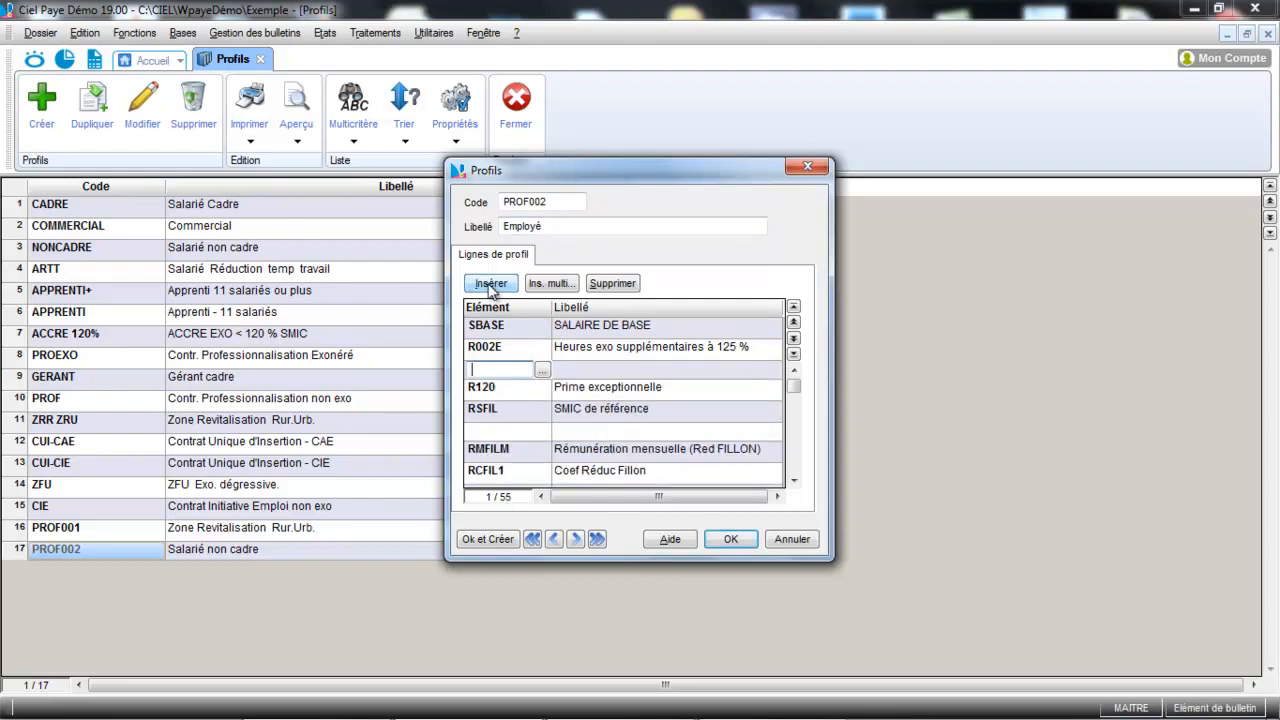
{"action": "left_click", "coordinate": [541, 372]}
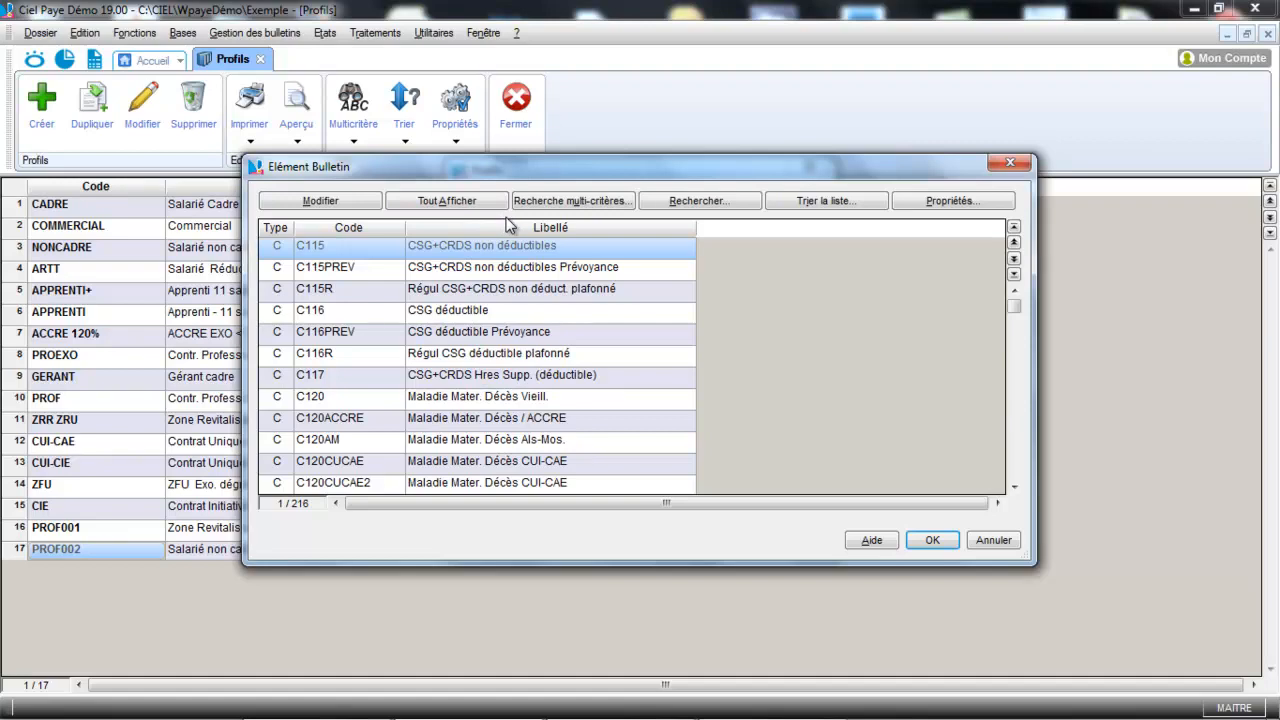
Filter the payslip elements with the Commentaires multi-criteria format and restore the full list
{"action": "left_click", "coordinate": [544, 205]}
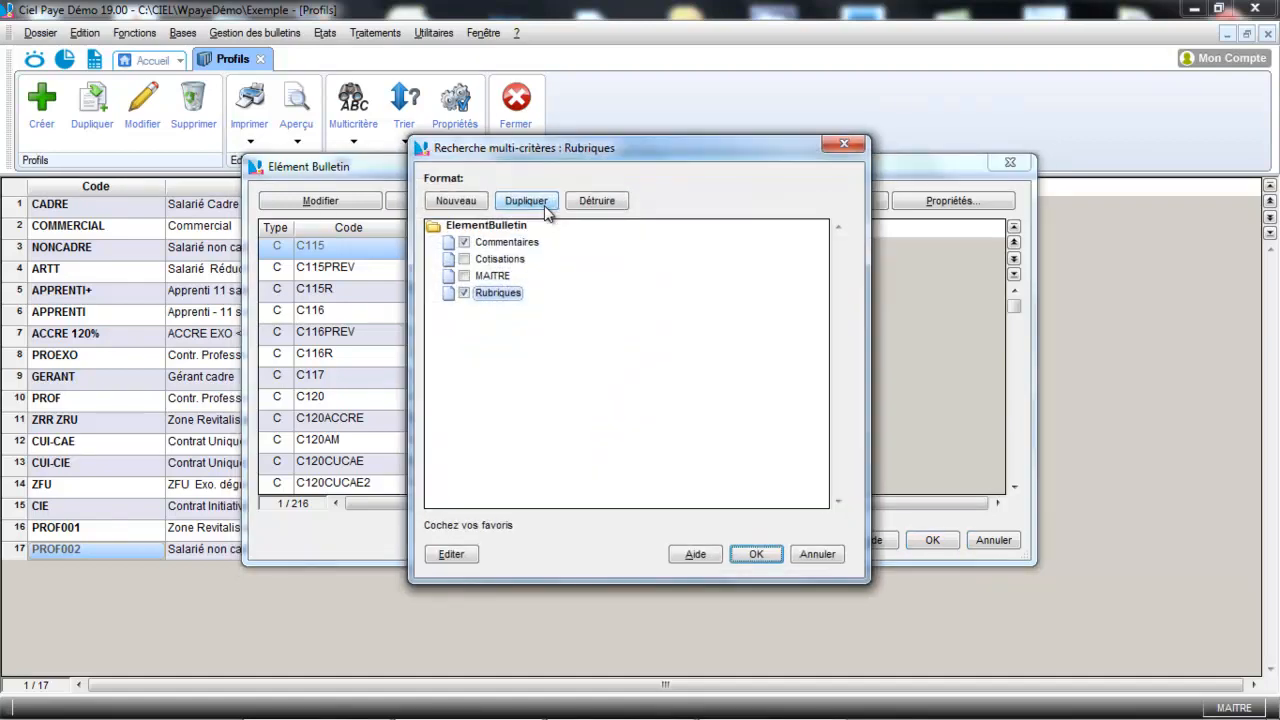
{"action": "left_click", "coordinate": [466, 243]}
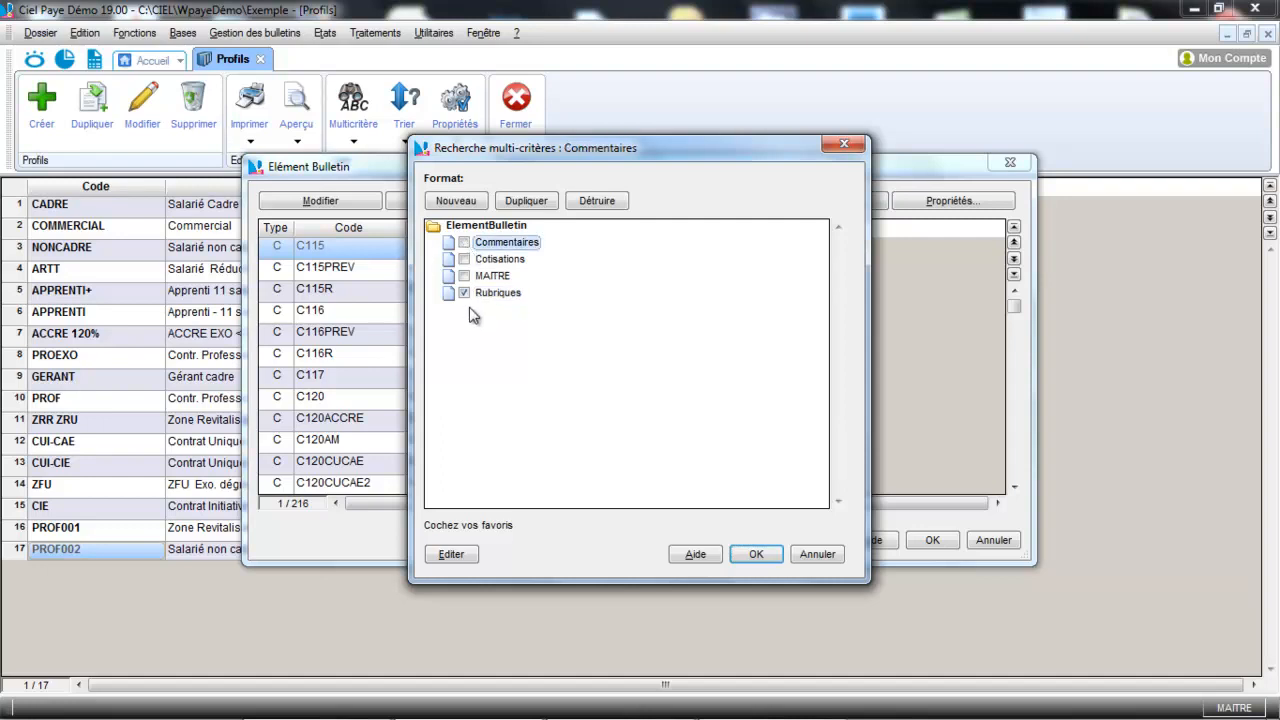
{"action": "left_click", "coordinate": [757, 556]}
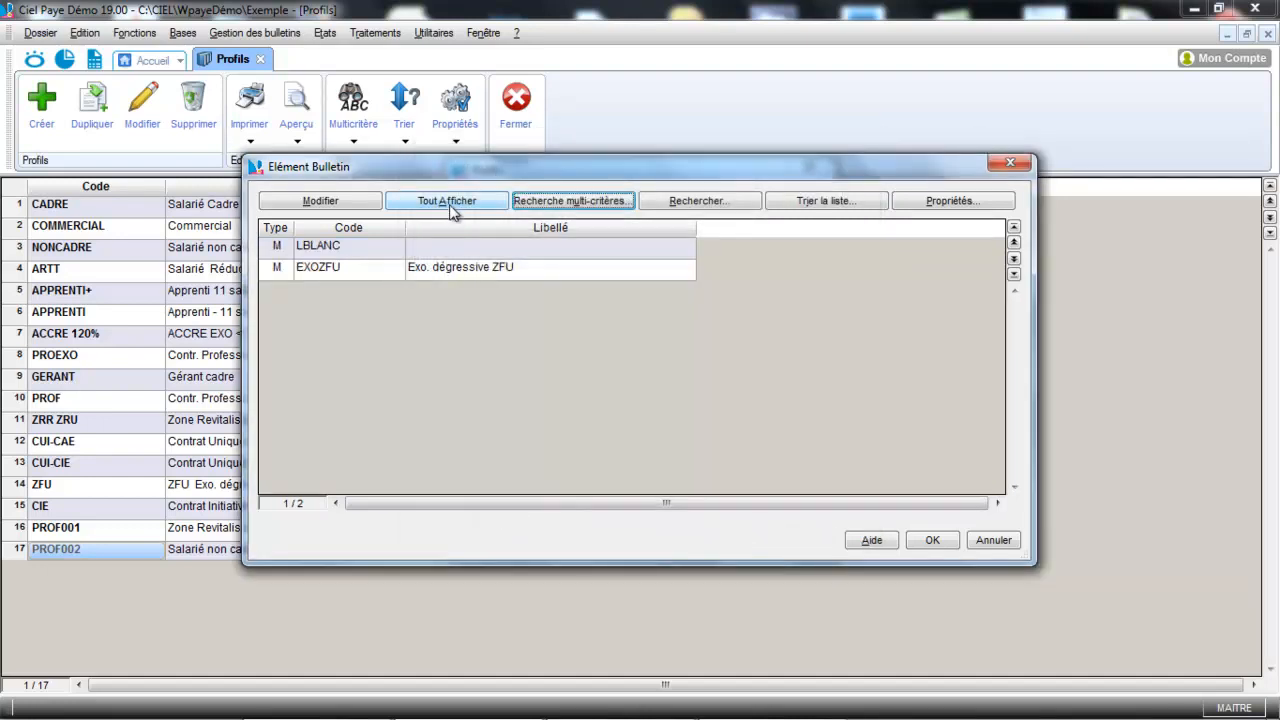
{"action": "left_click", "coordinate": [447, 201]}
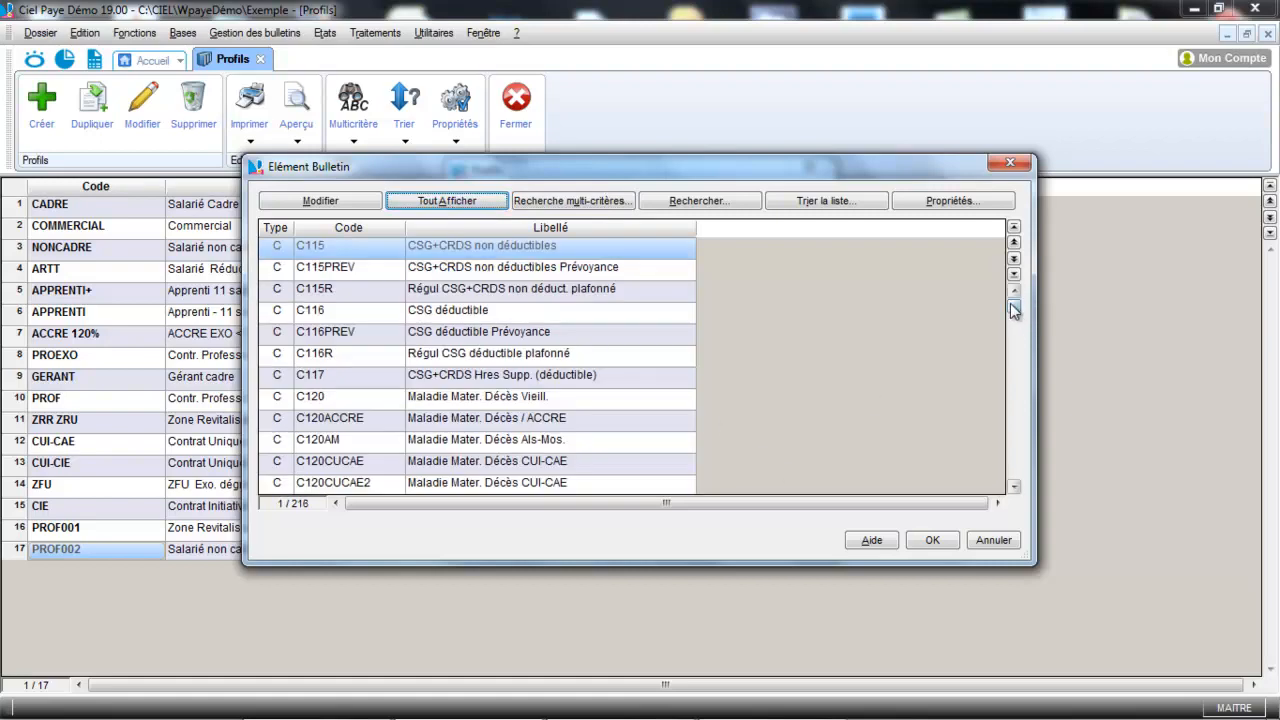
Choose element RUB001 Prime for the new profile line and save the profile
{"action": "left_click_drag", "start_coordinate": [1014, 306], "coordinate": [1014, 357]}
{"action": "left_click", "coordinate": [1014, 487]}
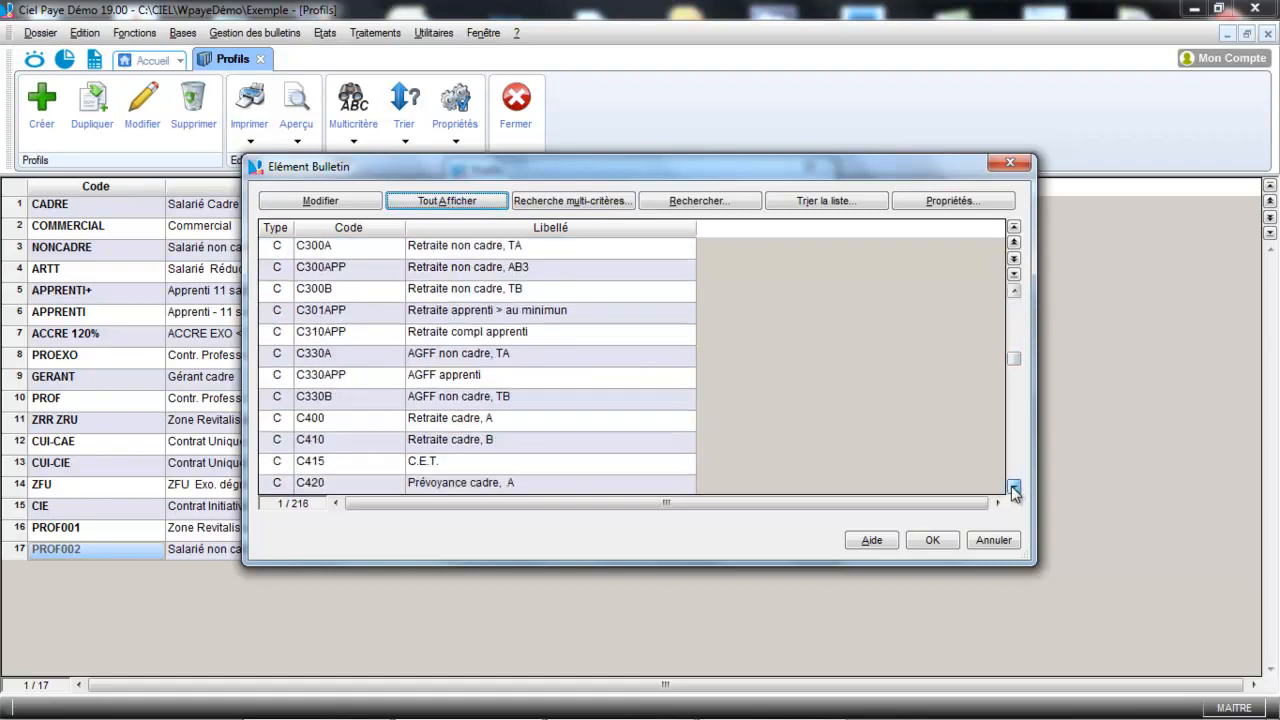
{"action": "left_click", "coordinate": [1014, 487]}
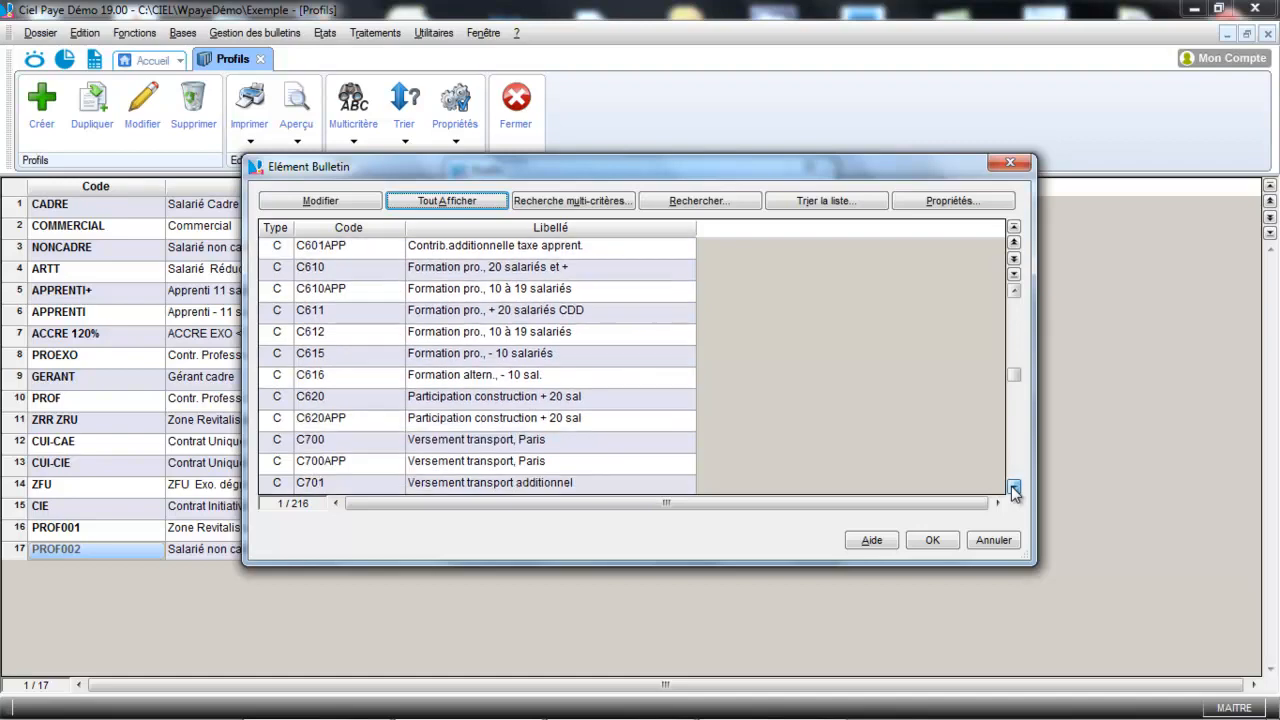
{"action": "left_click", "coordinate": [1014, 487]}
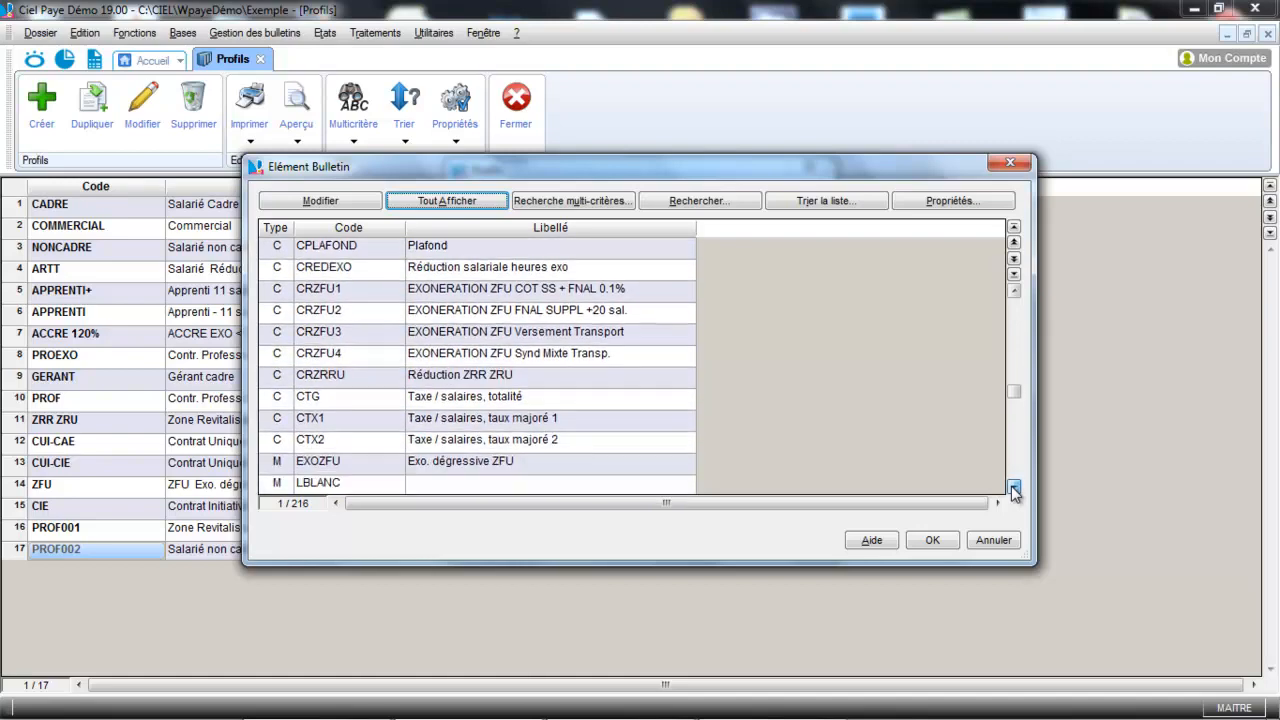
{"action": "left_click", "coordinate": [1014, 487]}
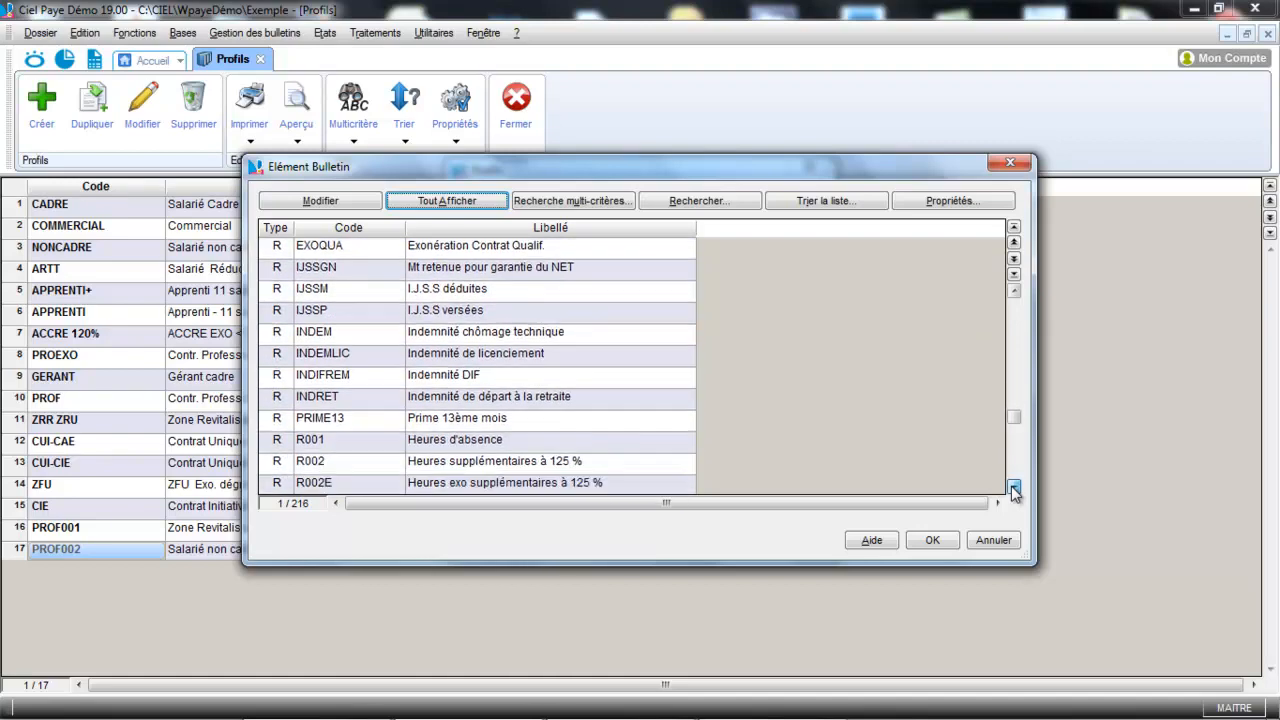
{"action": "left_click", "coordinate": [1014, 487]}
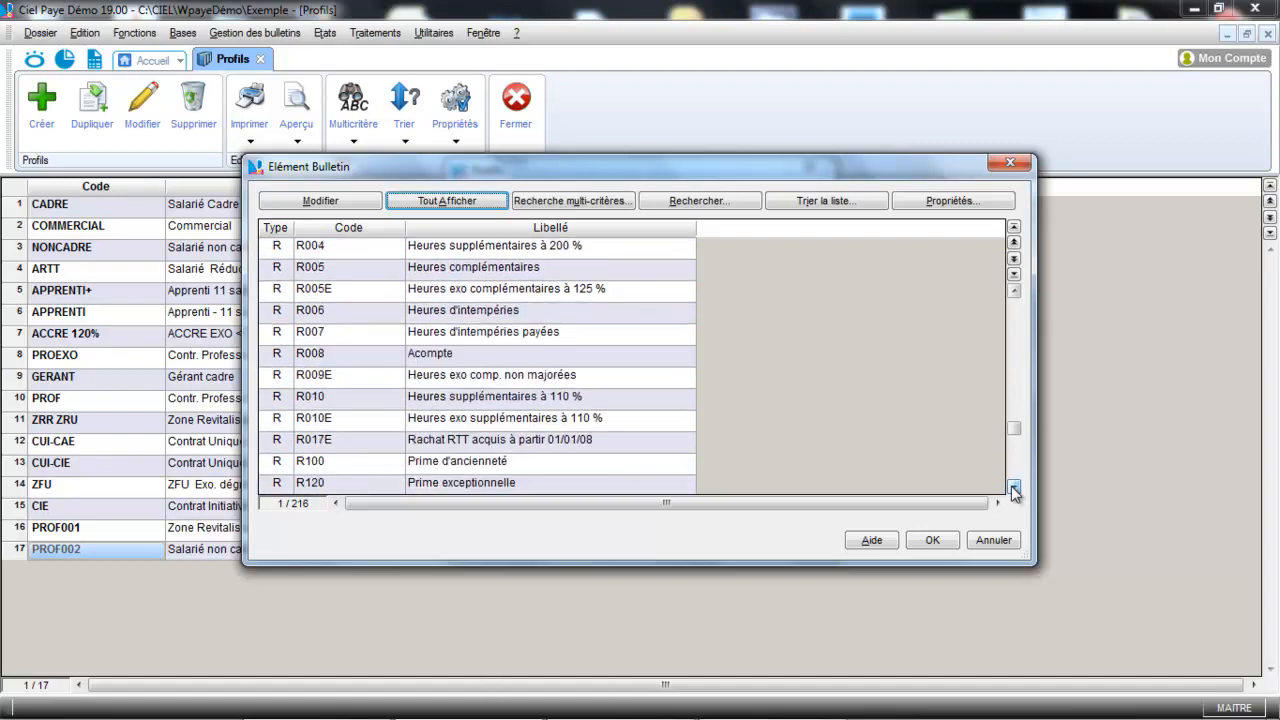
{"action": "left_click", "coordinate": [1014, 487]}
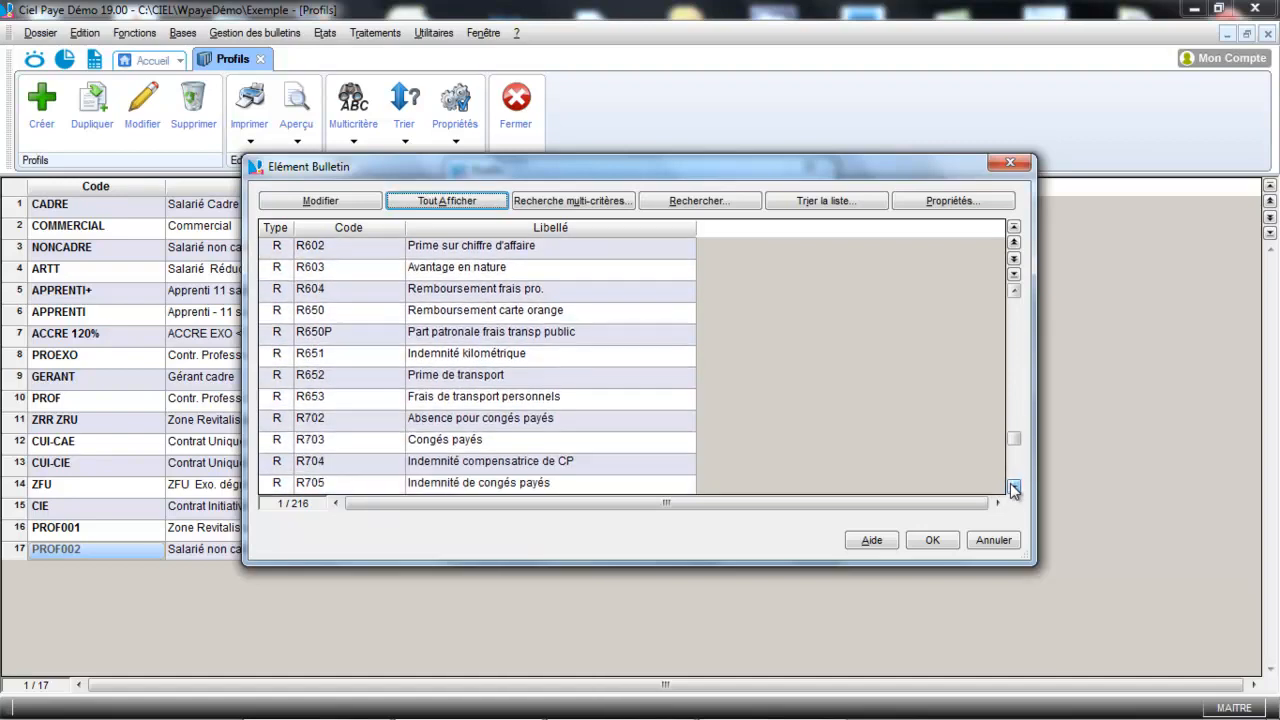
{"action": "left_click", "coordinate": [1014, 487]}
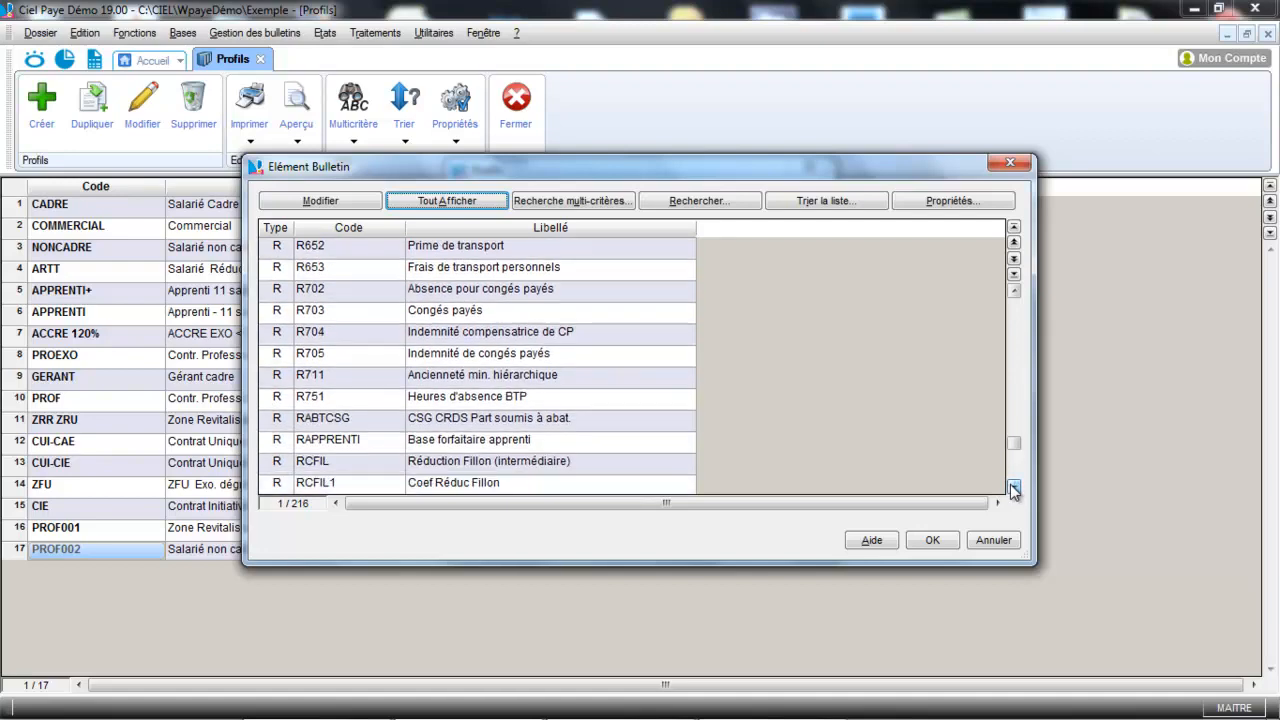
{"action": "left_click", "coordinate": [1014, 487]}
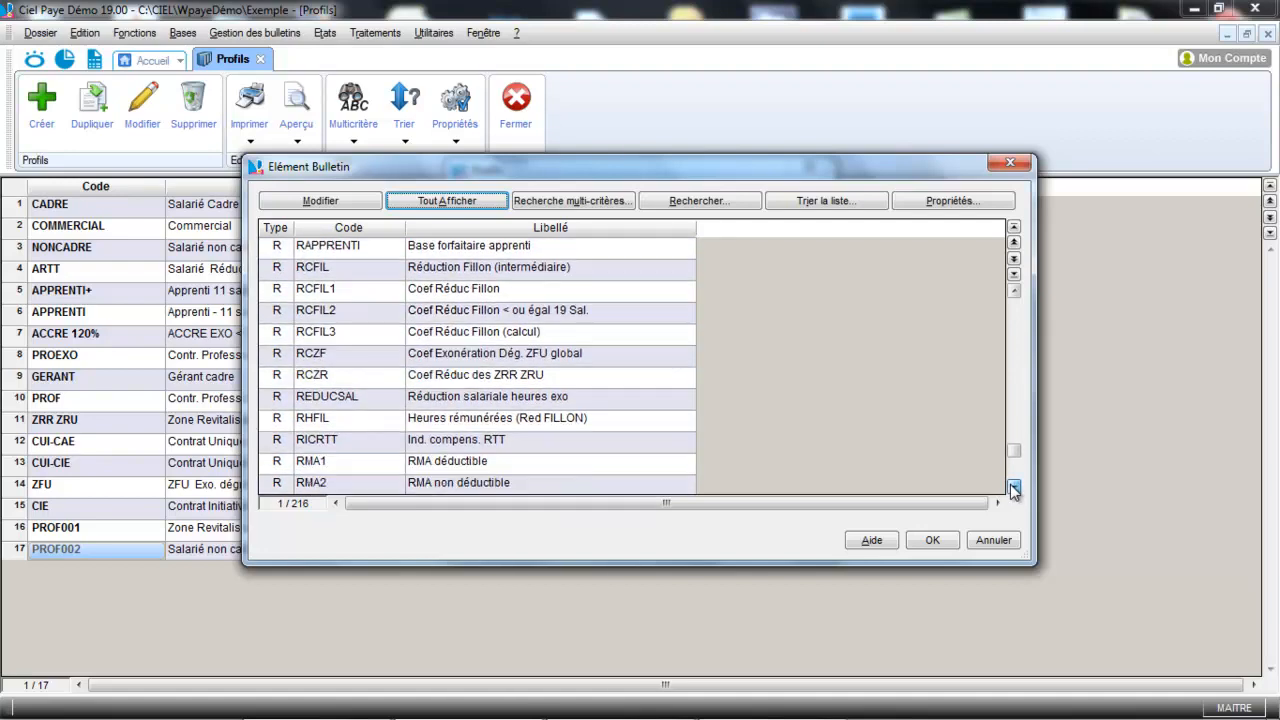
{"action": "left_click", "coordinate": [1014, 487]}
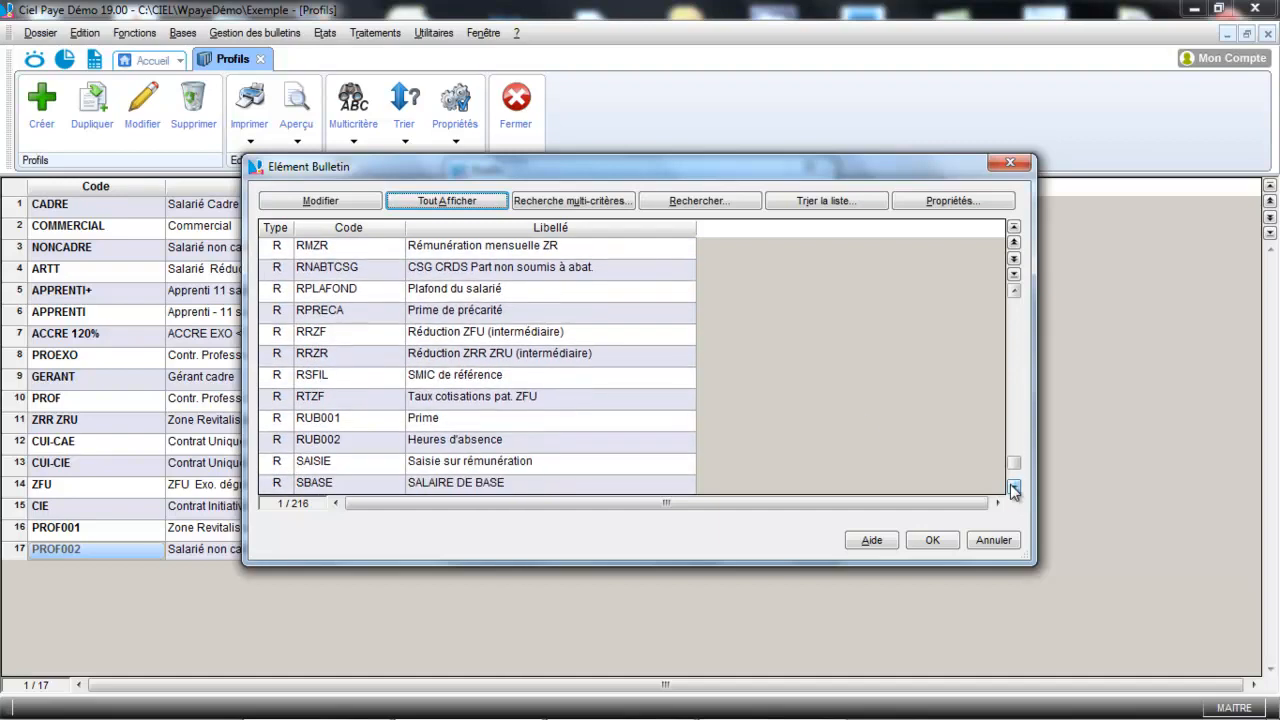
{"action": "left_click", "coordinate": [374, 418]}
{"action": "left_click", "coordinate": [930, 540]}
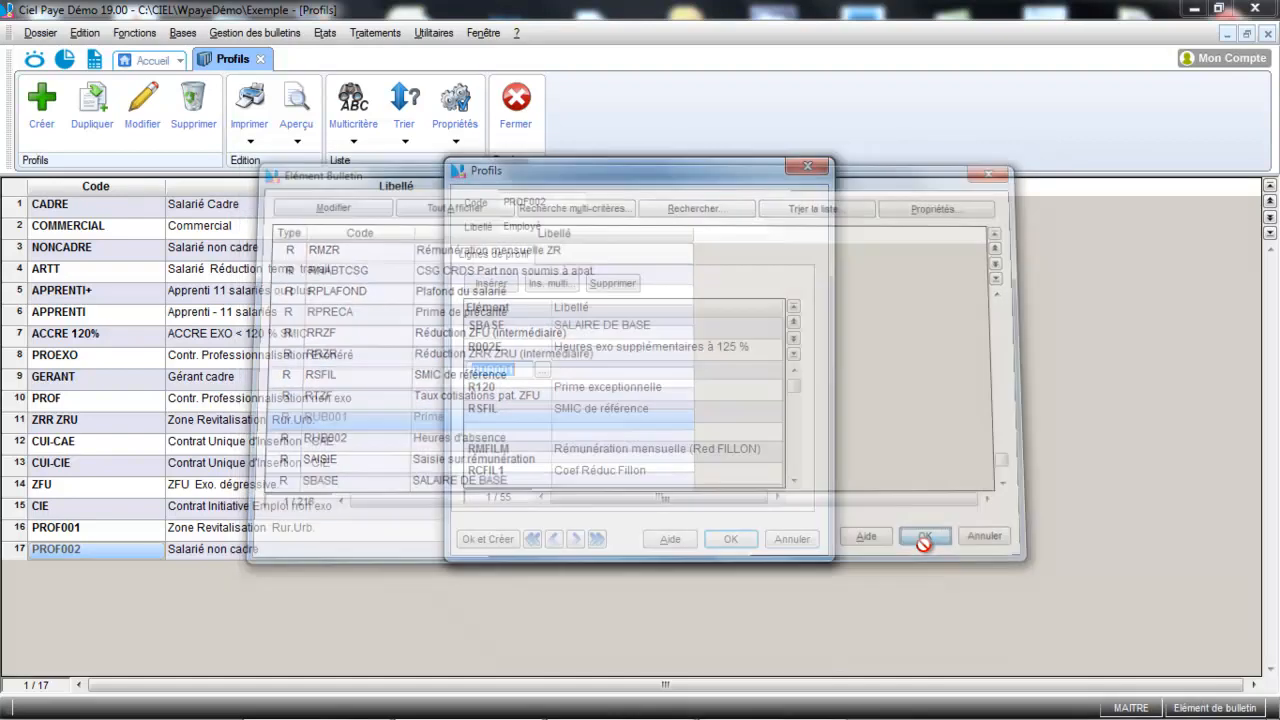
{"action": "key", "text": "Tab"}
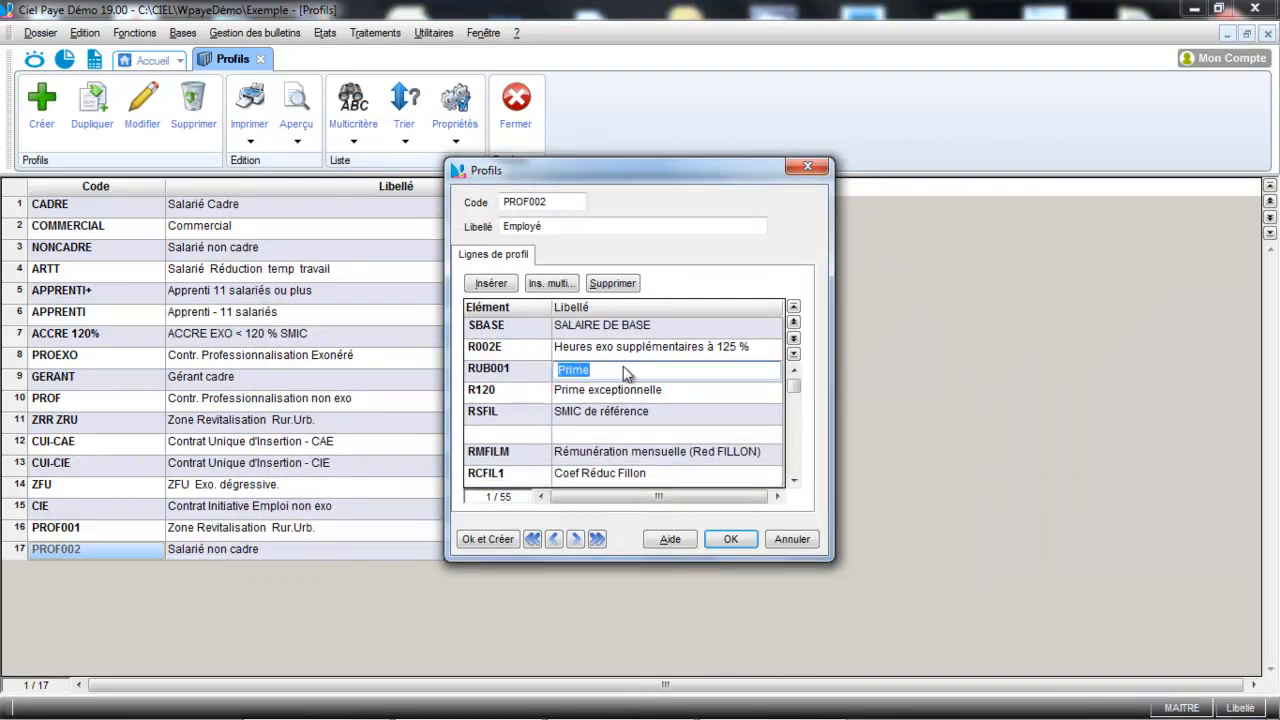
{"action": "left_click", "coordinate": [731, 544]}
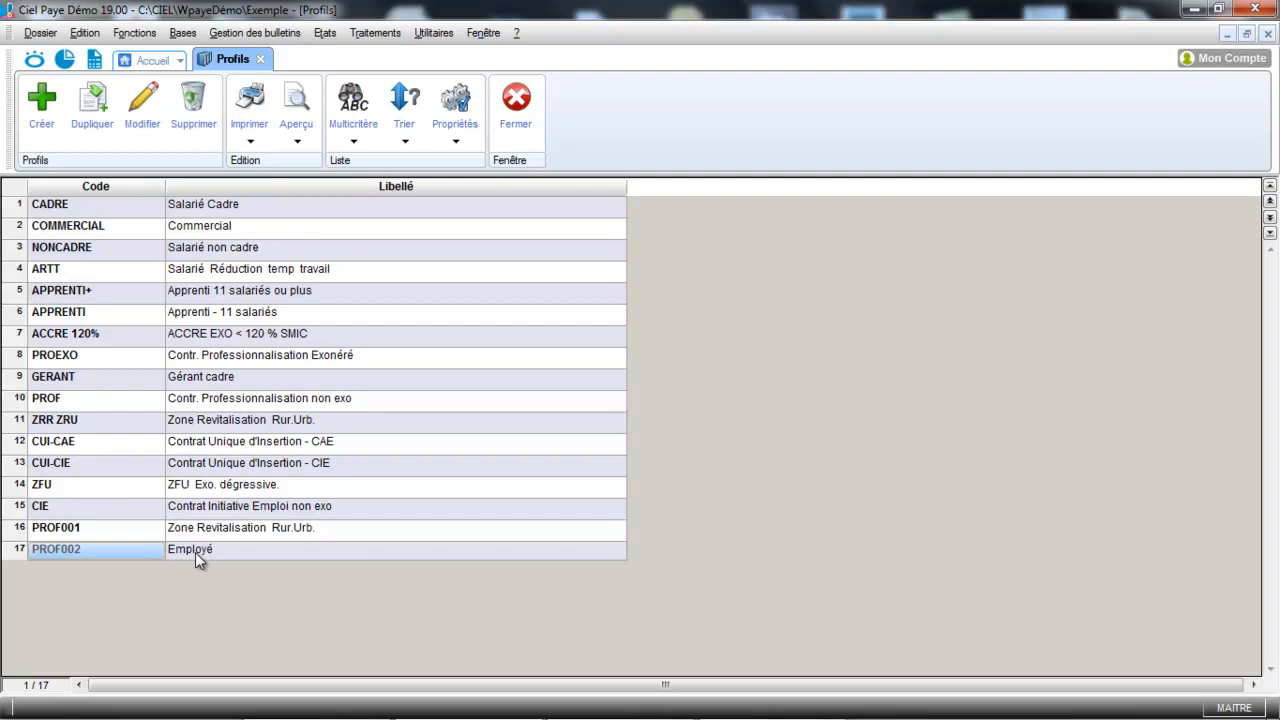
Open the employee list and show the assignment details of the Comptable in row 3 for editing
{"action": "left_click", "coordinate": [183, 33]}
{"action": "left_click", "coordinate": [196, 56]}
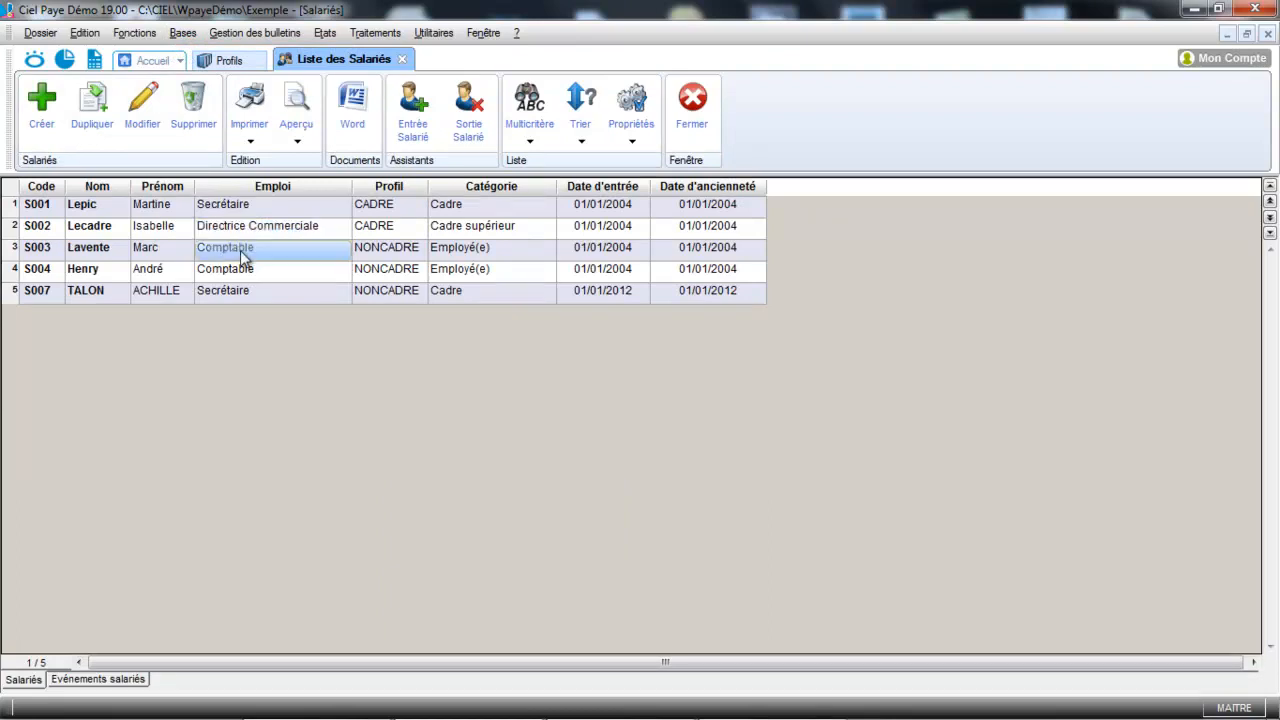
{"action": "left_click", "coordinate": [143, 108]}
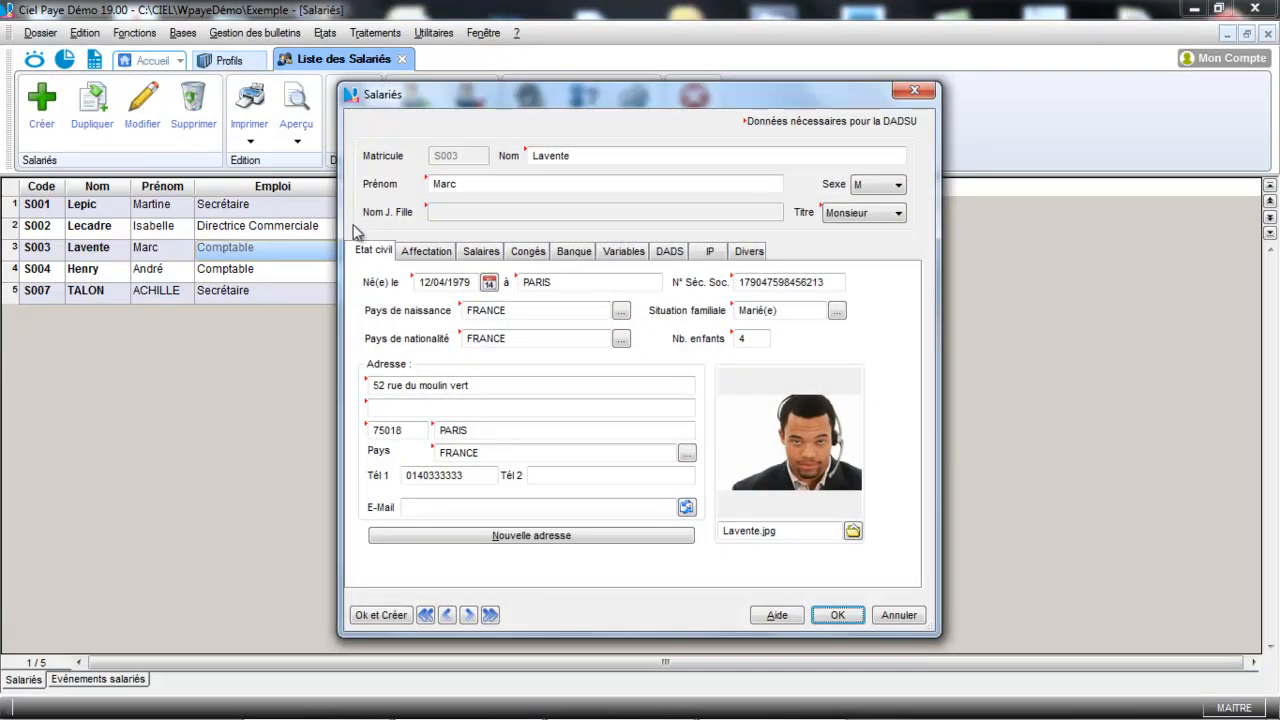
{"action": "left_click", "coordinate": [418, 253]}
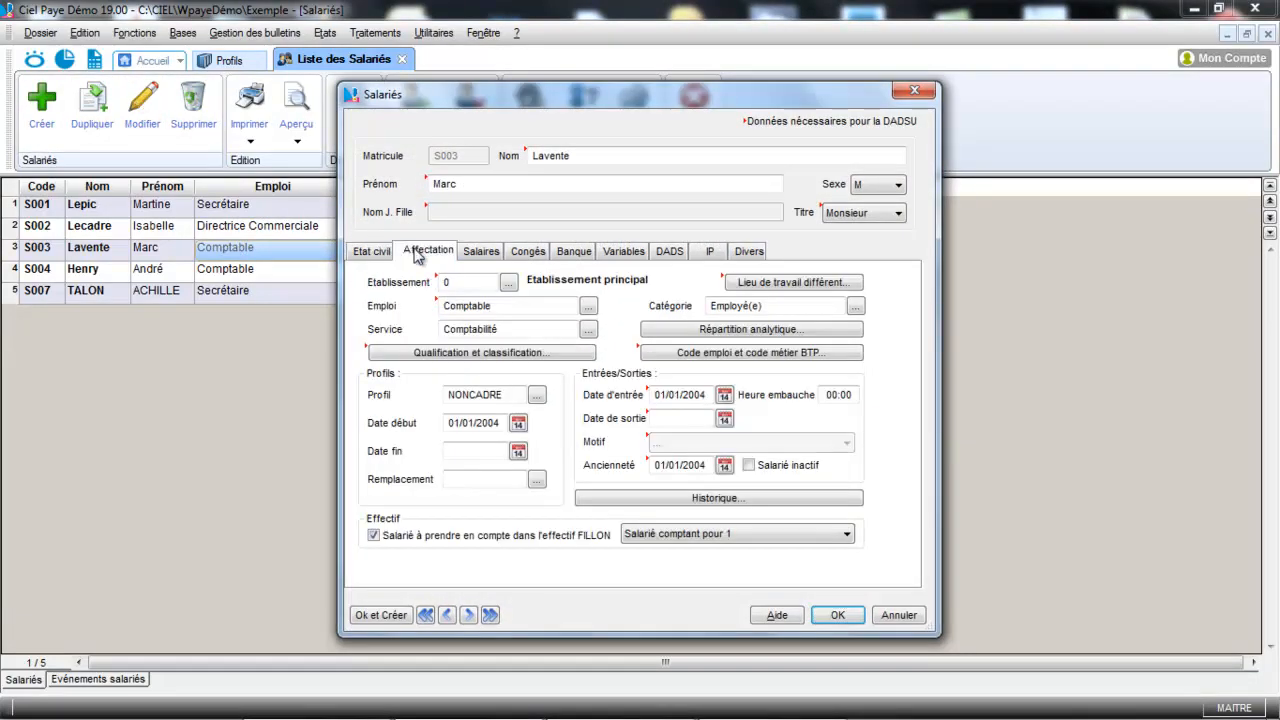
Assign the PROF002 Employé profile to this employee and save the employee record
{"action": "left_click", "coordinate": [541, 394]}
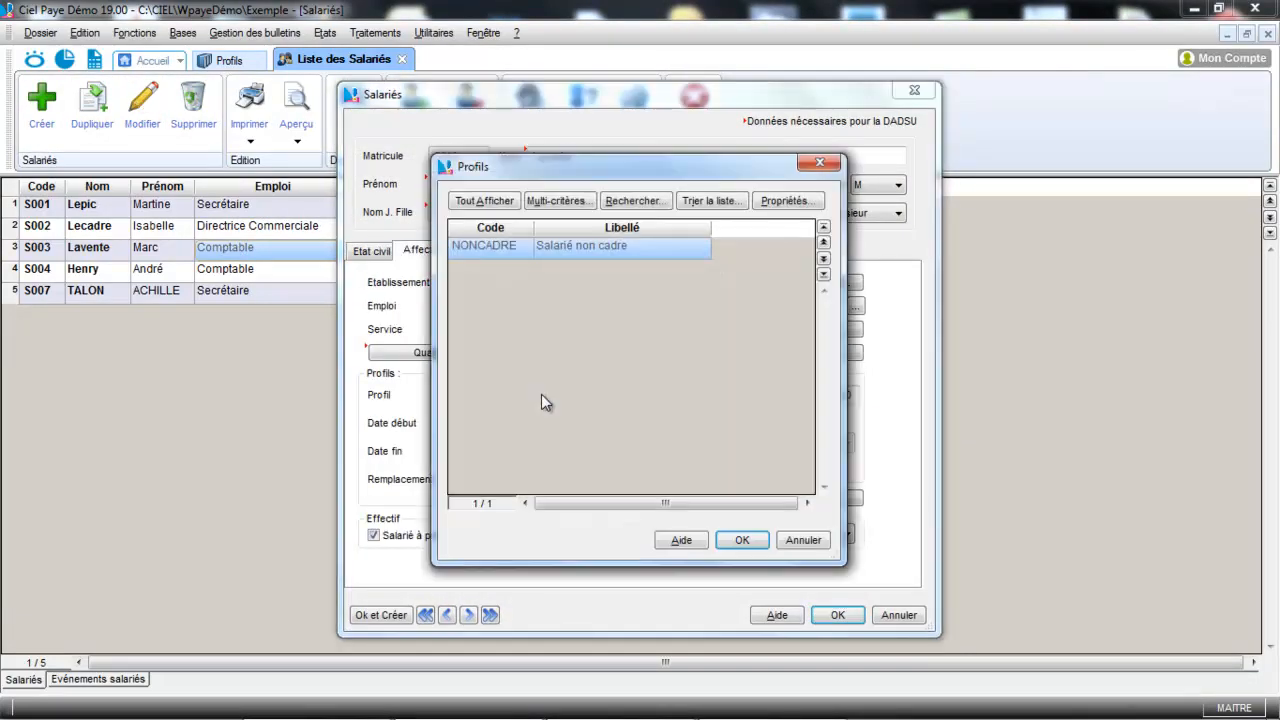
{"action": "left_click", "coordinate": [505, 203]}
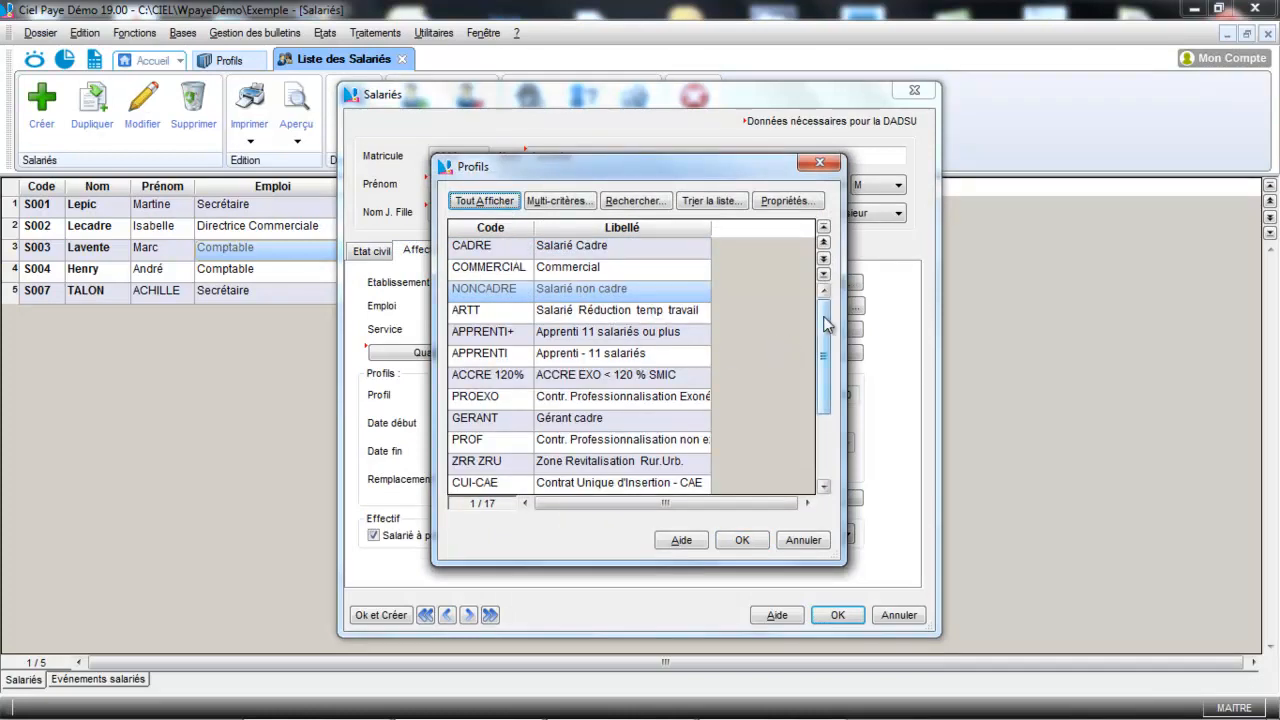
{"action": "left_click_drag", "start_coordinate": [824, 323], "coordinate": [820, 432]}
{"action": "left_click", "coordinate": [614, 462]}
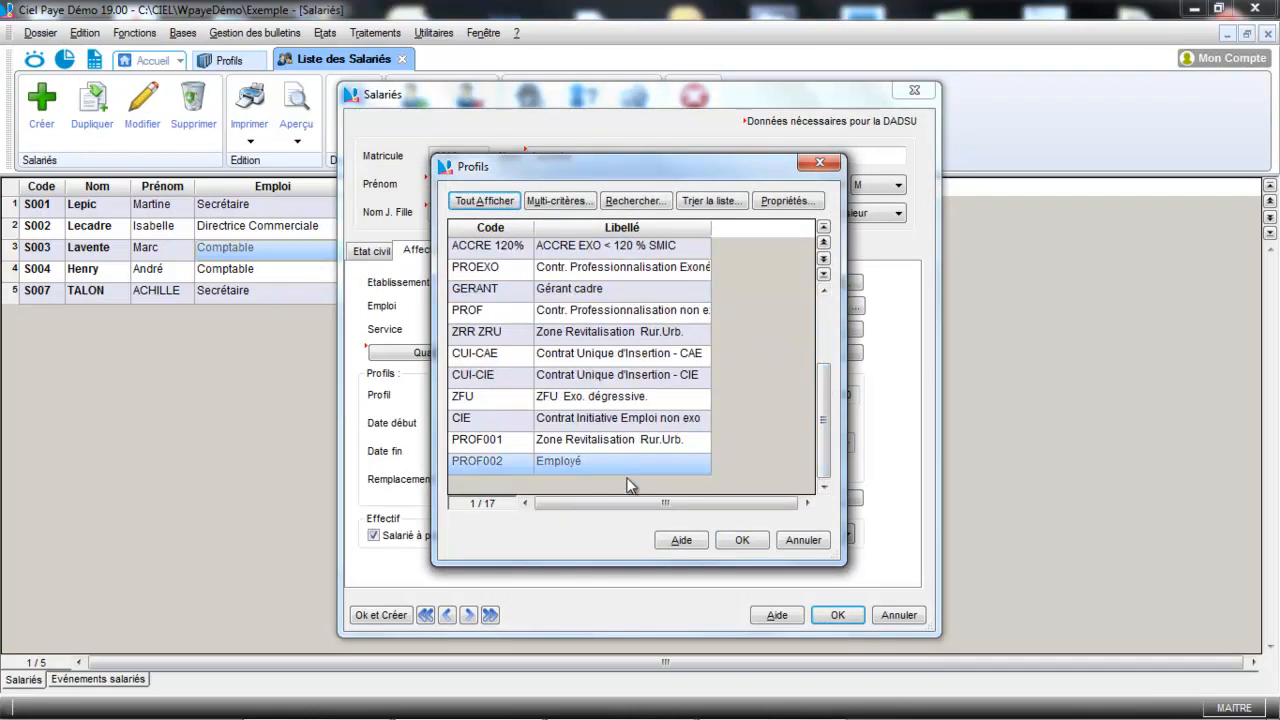
{"action": "left_click", "coordinate": [742, 540]}
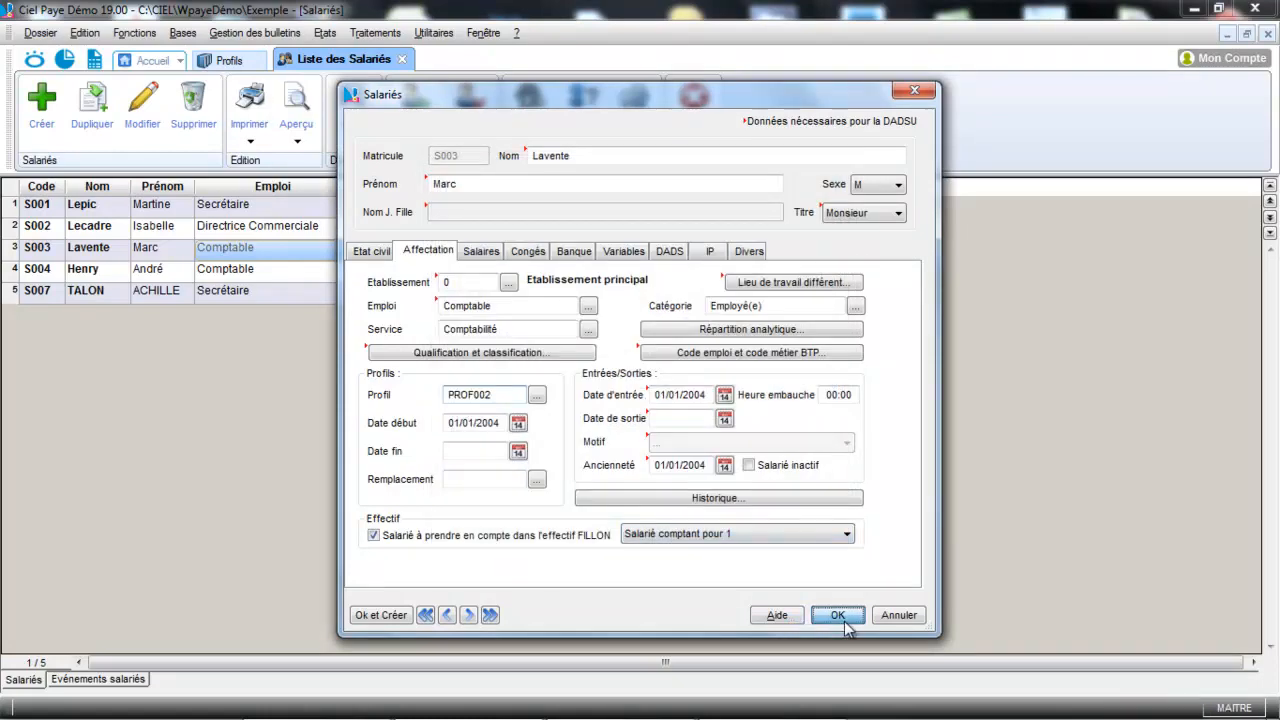
{"action": "left_click", "coordinate": [842, 619]}
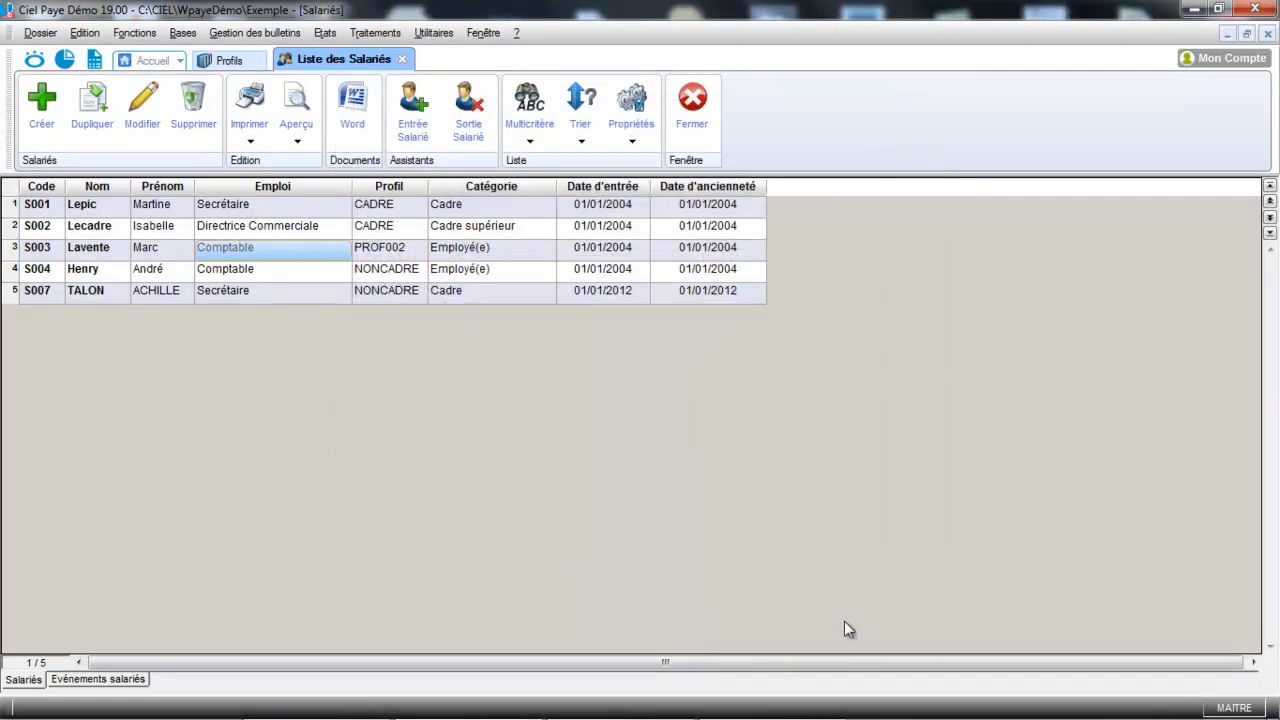
{"action": "left_click", "coordinate": [557, 404]}
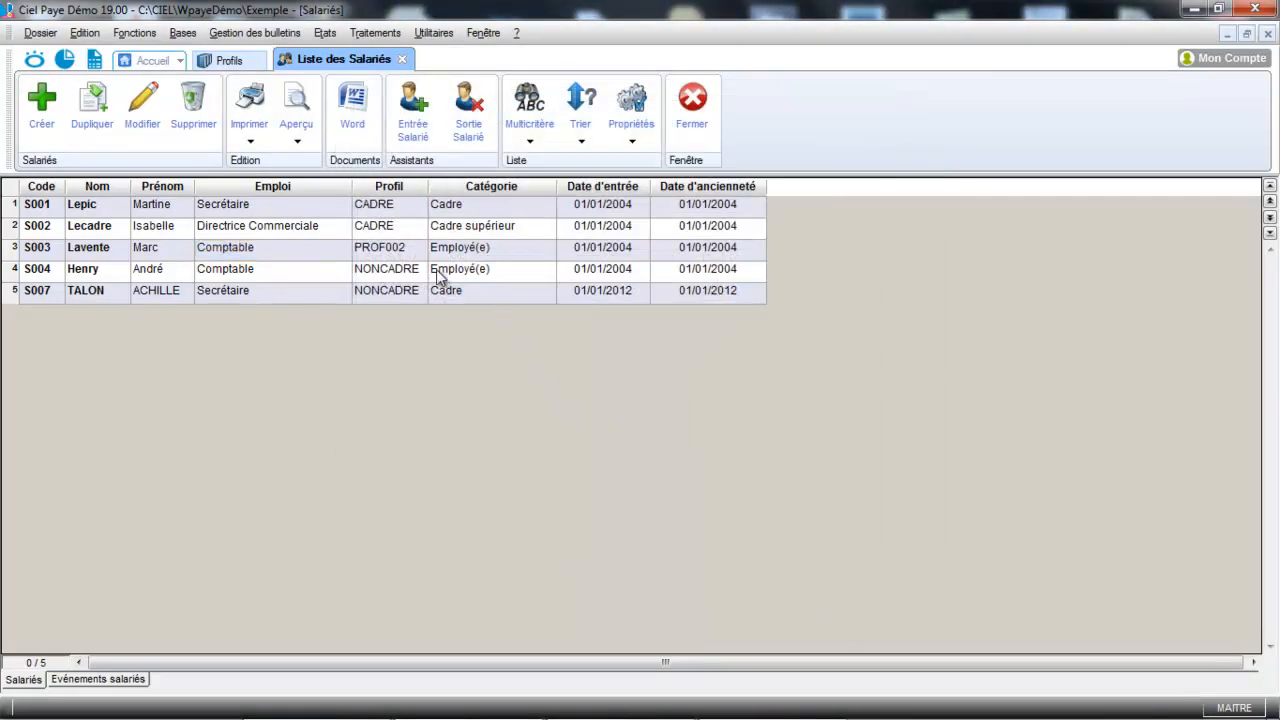
Close the employee list and open the first June payslip, the one not yet validated, from the payslip list
{"action": "left_click", "coordinate": [696, 113]}
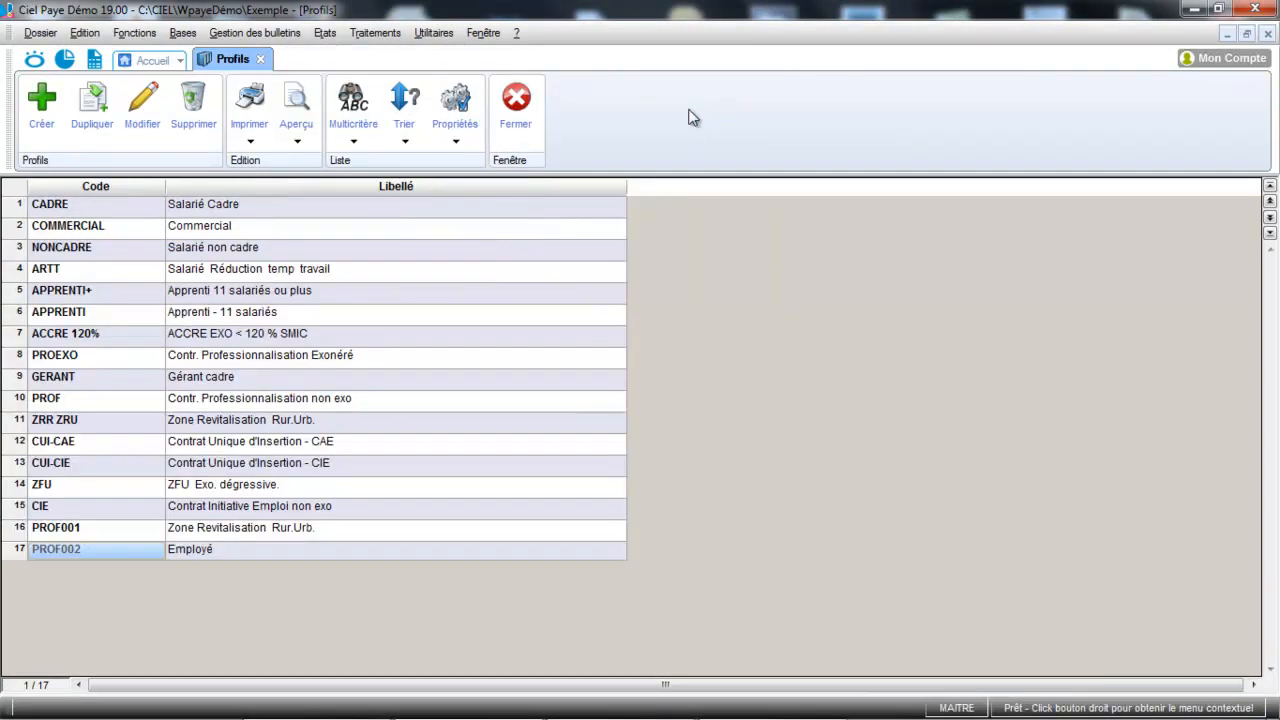
{"action": "left_click", "coordinate": [252, 32]}
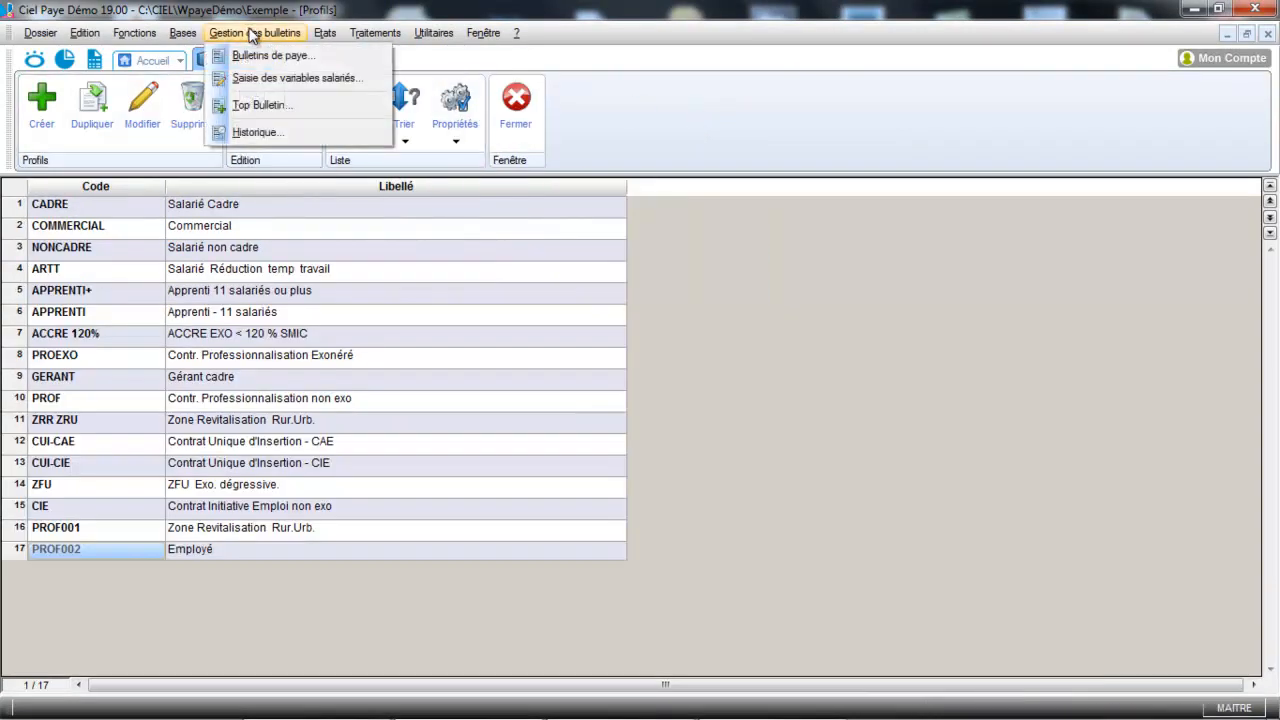
{"action": "left_click", "coordinate": [249, 57]}
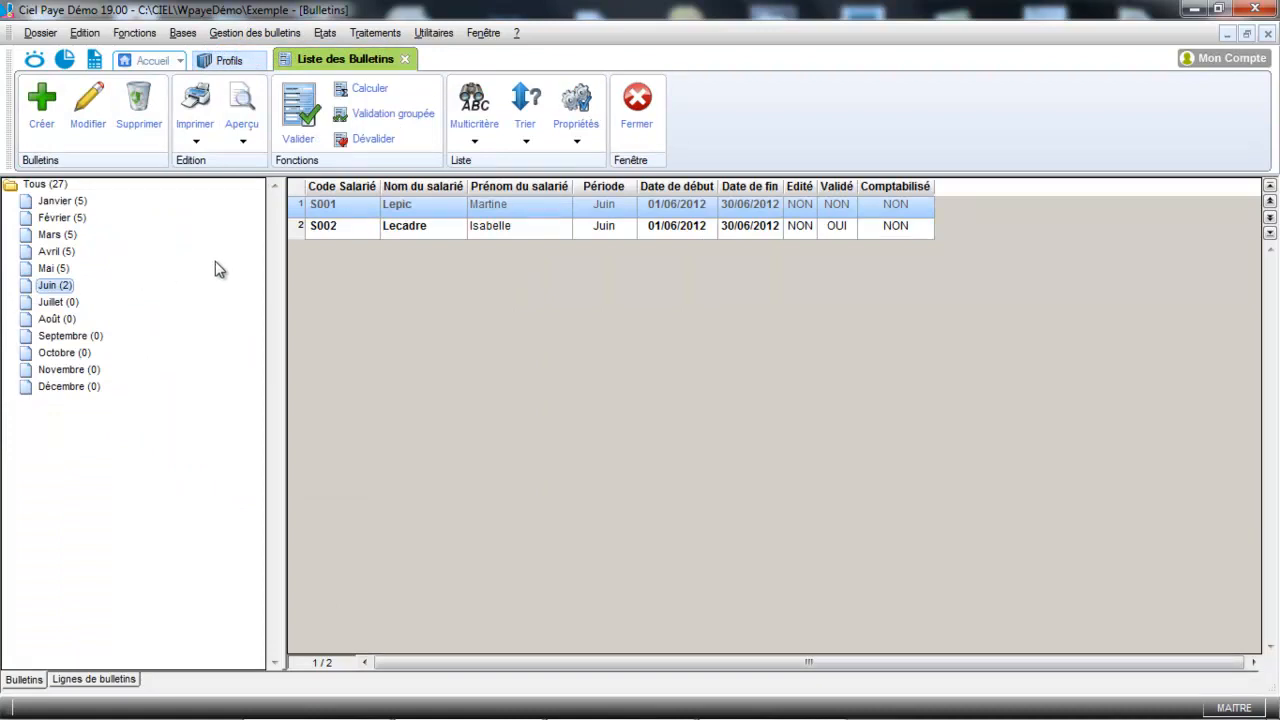
{"action": "double_click", "coordinate": [404, 209]}
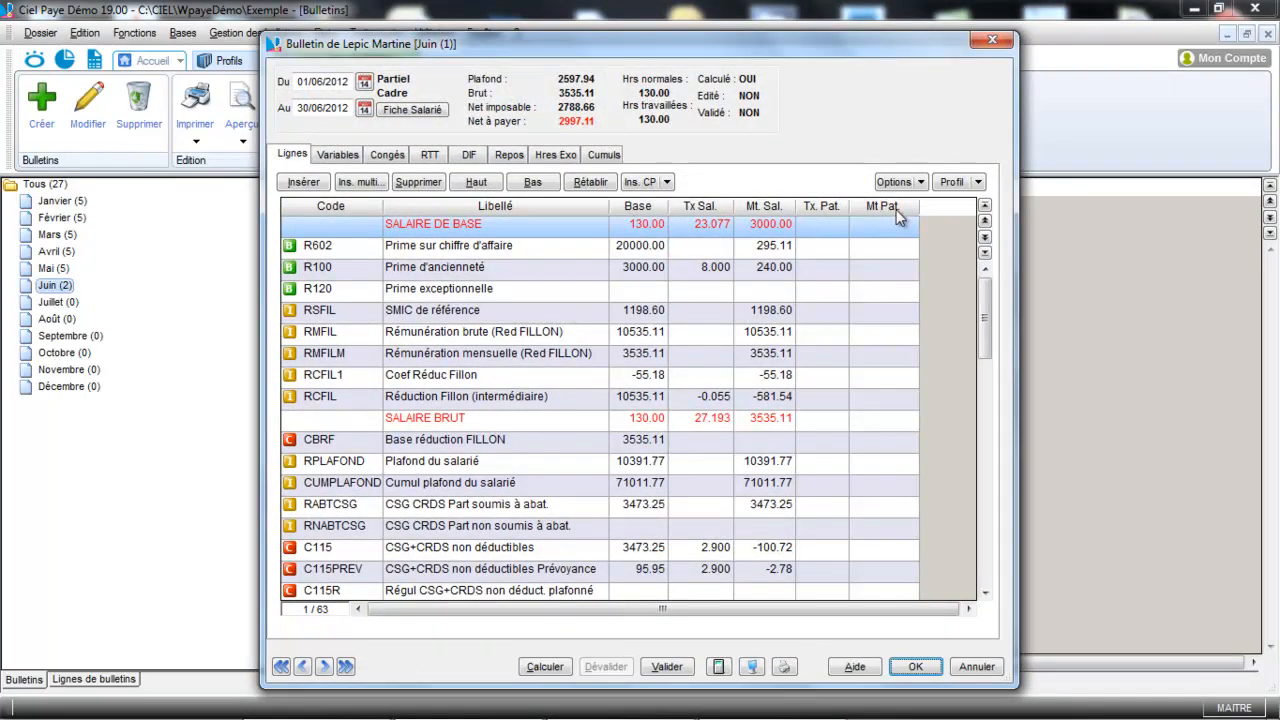
Apply the PROF002 Employé profile to this June payslip and save the payslip
{"action": "left_click", "coordinate": [977, 182]}
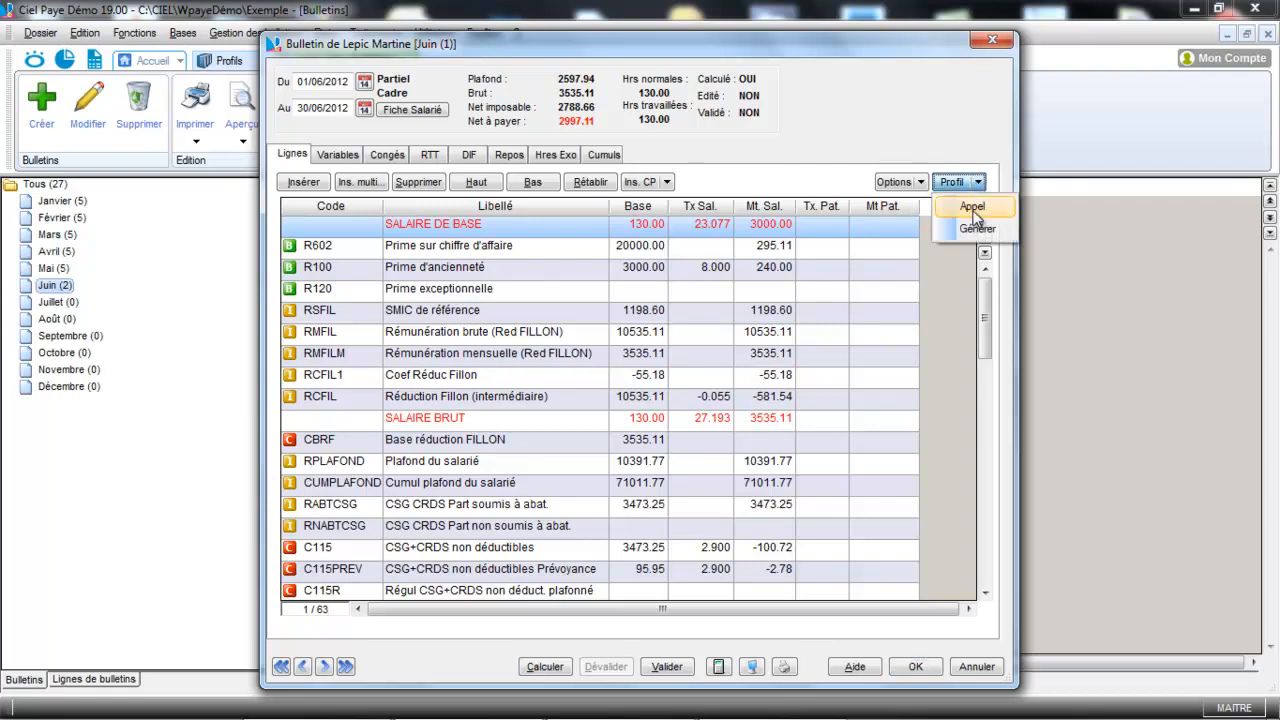
{"action": "left_click", "coordinate": [973, 208]}
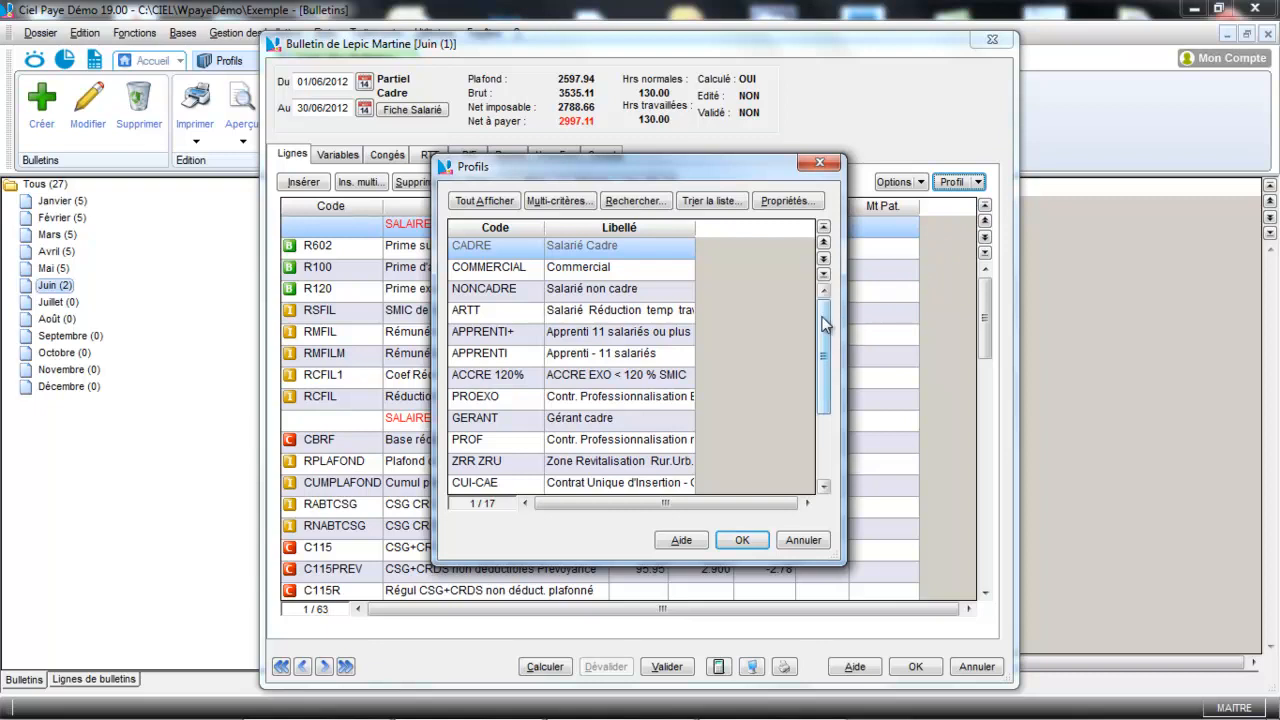
{"action": "left_click_drag", "start_coordinate": [822, 322], "coordinate": [819, 427]}
{"action": "left_click", "coordinate": [618, 464]}
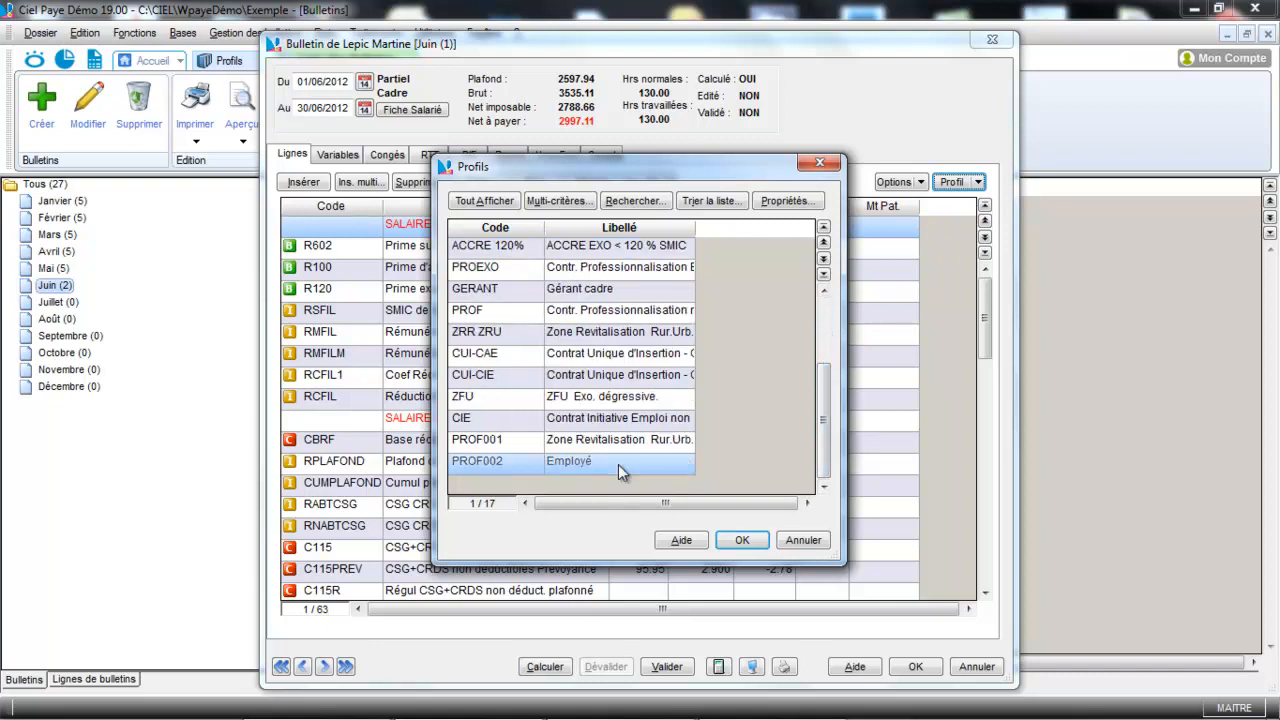
{"action": "left_click", "coordinate": [742, 540]}
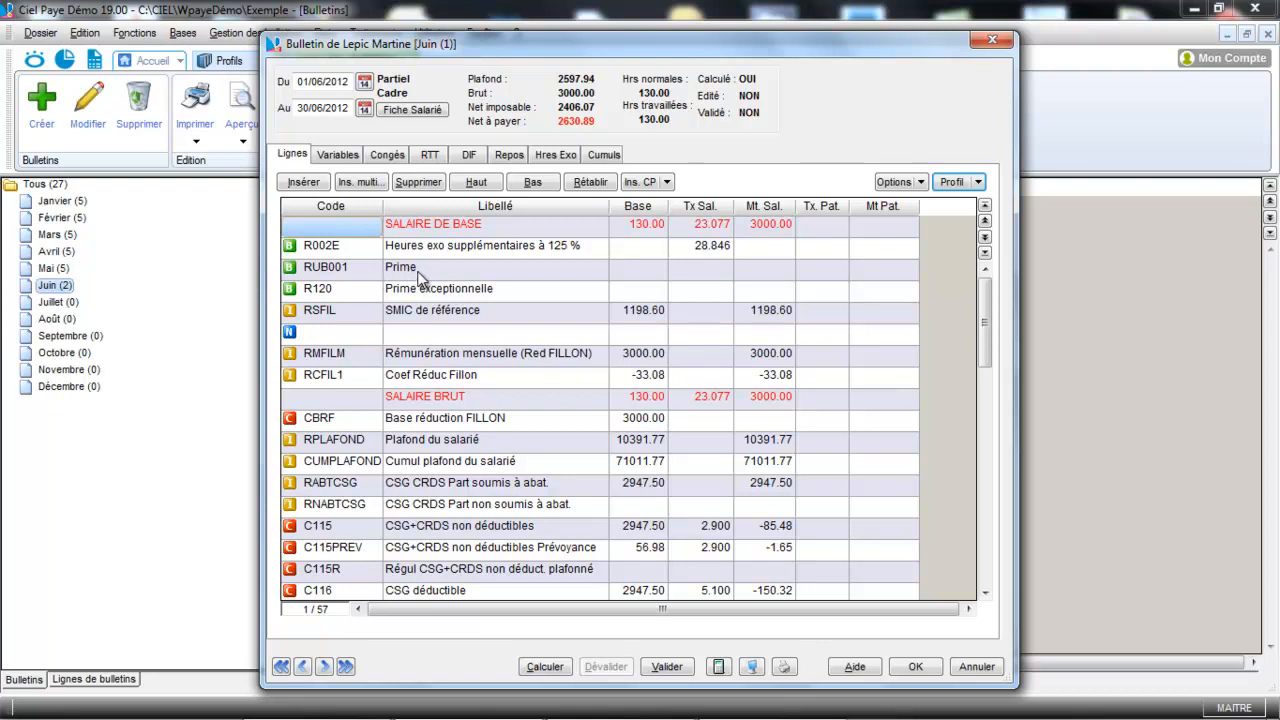
{"action": "left_click", "coordinate": [918, 668]}
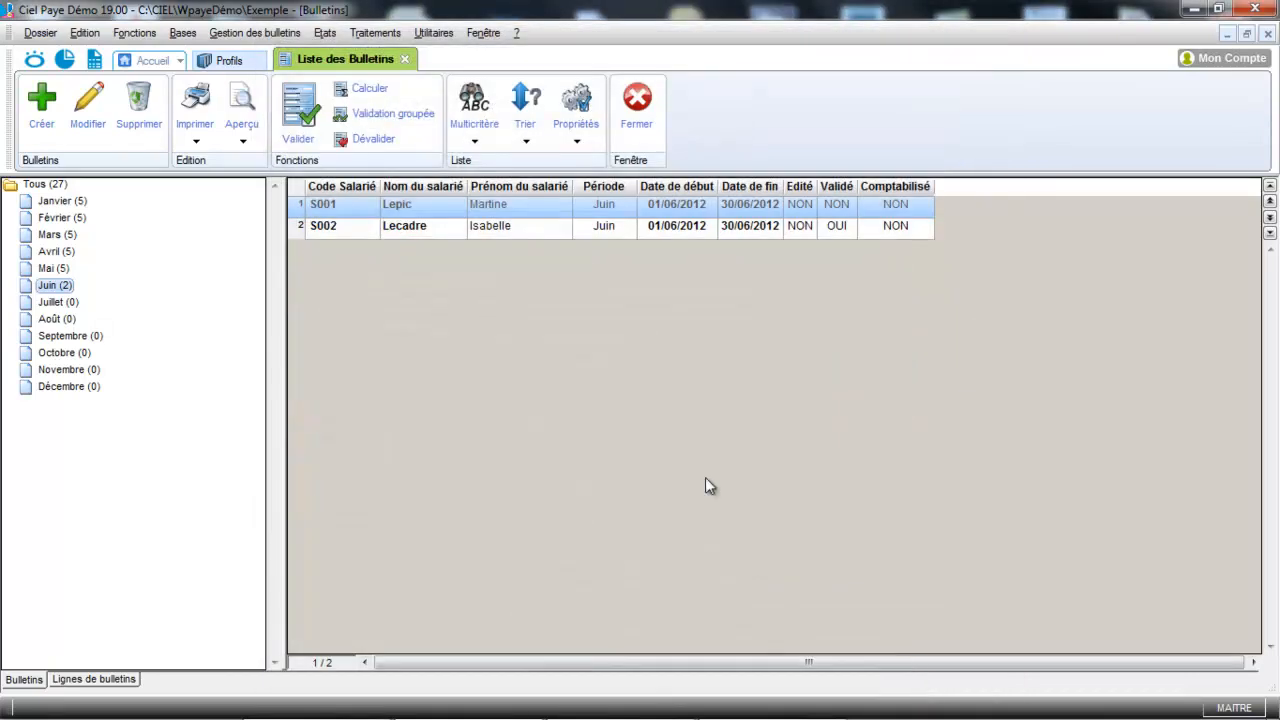